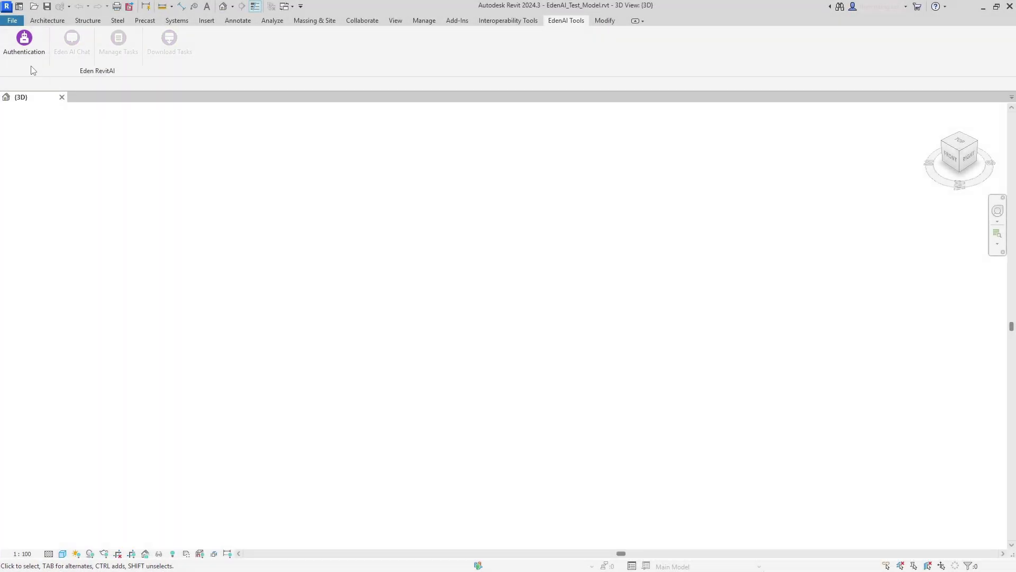
Step: Log in to the Eden RevitAI add-in through Authentication on the EdenAI Tools tab
click(27, 58)
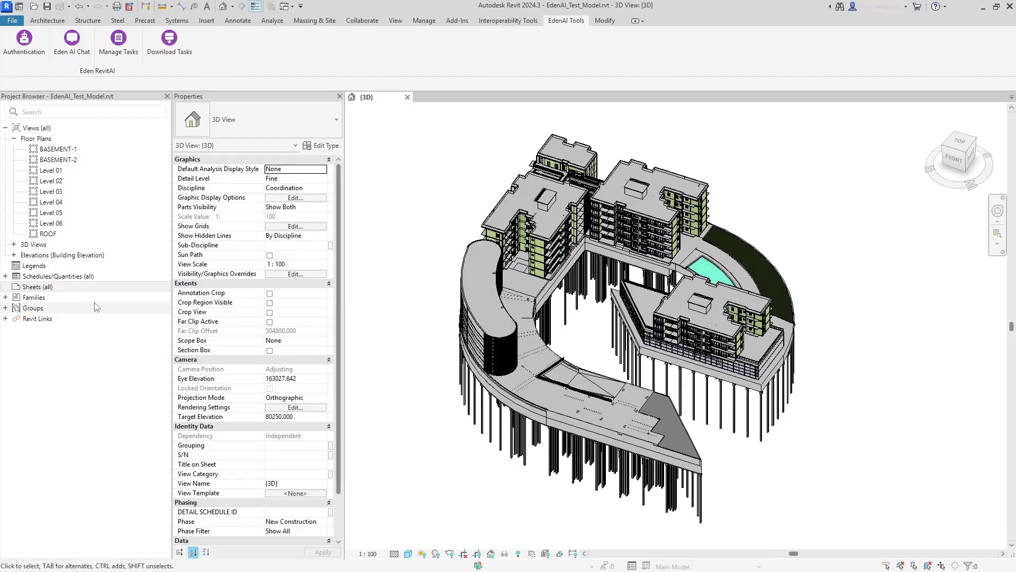
Step: Create a new A0 metric sheet numbered WSO_1
click(55, 290)
click(78, 298)
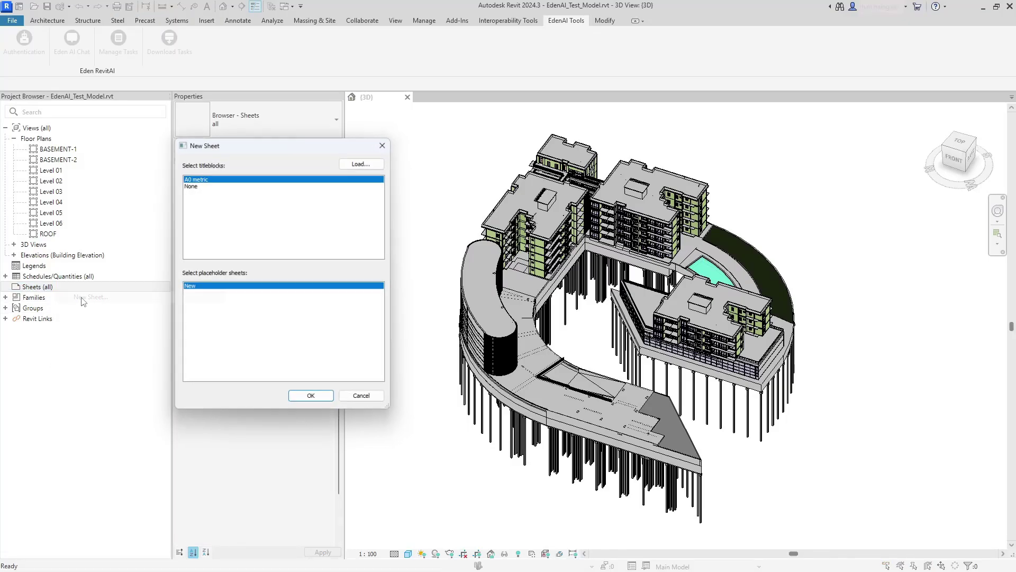
click(309, 402)
click(304, 436)
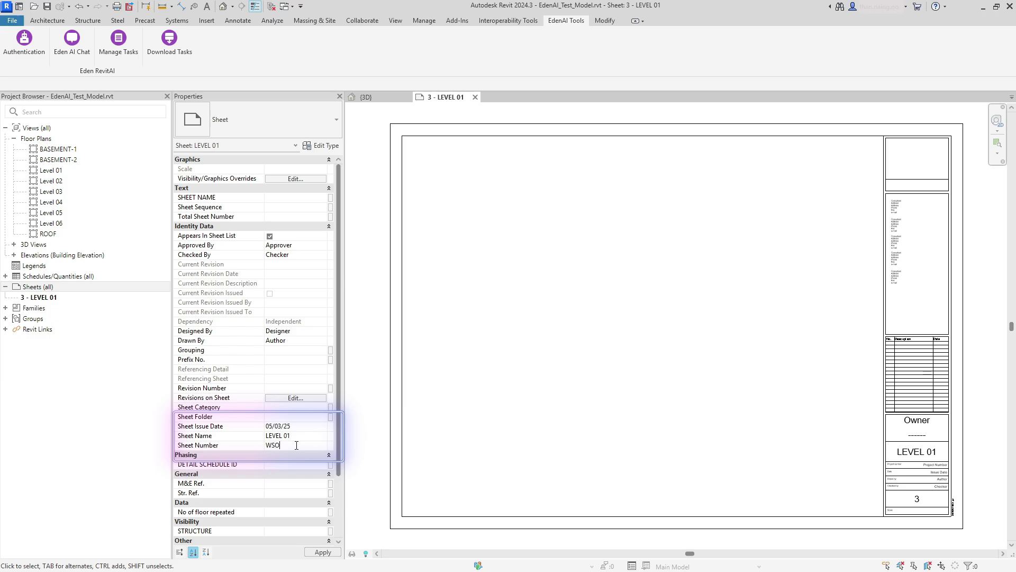
click(296, 445)
text(WSO_1)
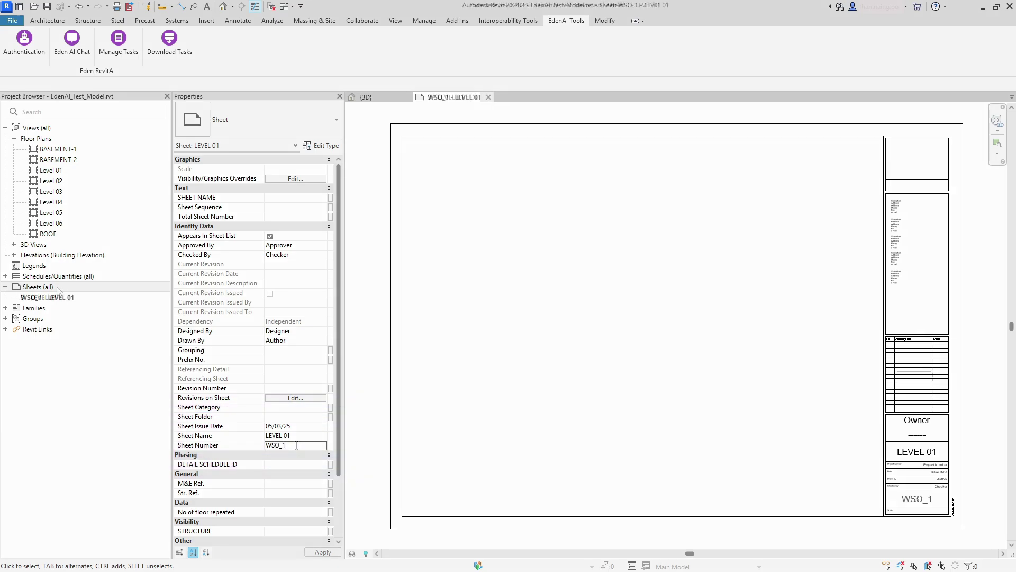
Step: Add a second A0 metric sheet, WSO_2, for Level 02
right_click(37, 286)
click(82, 291)
click(312, 401)
click(304, 436)
text(L)
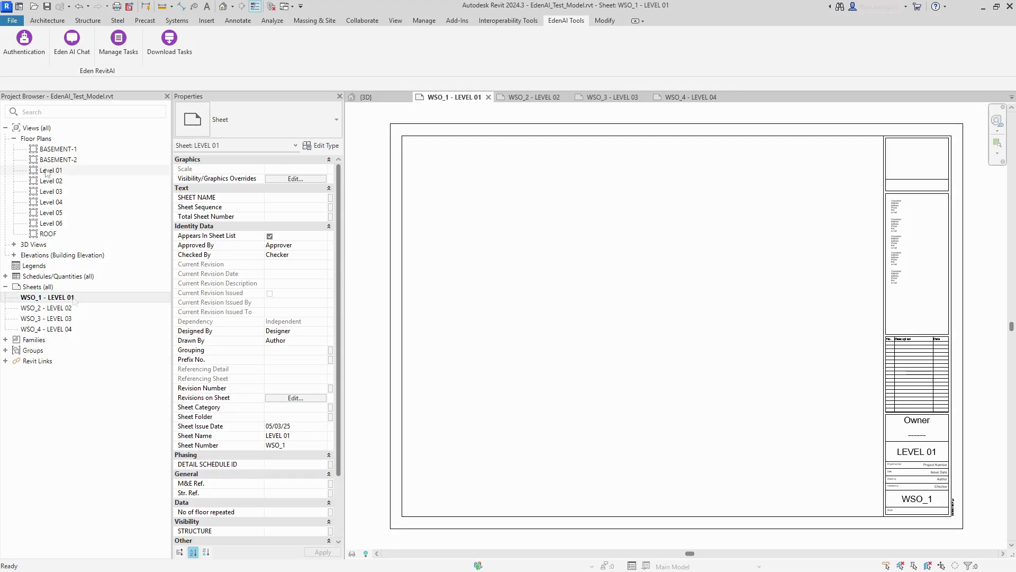
Step: Place the Level 01, 02 and 03 floor plans on sheets WSO_1, WSO_2 and WSO_3
click(610, 323)
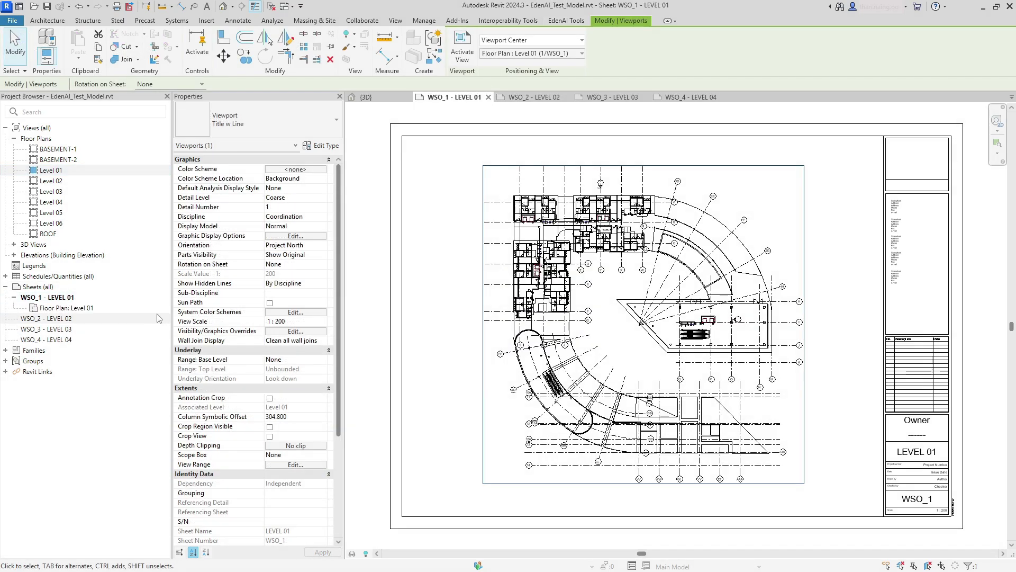
double_click(67, 318)
drag(270, 258, 47, 318)
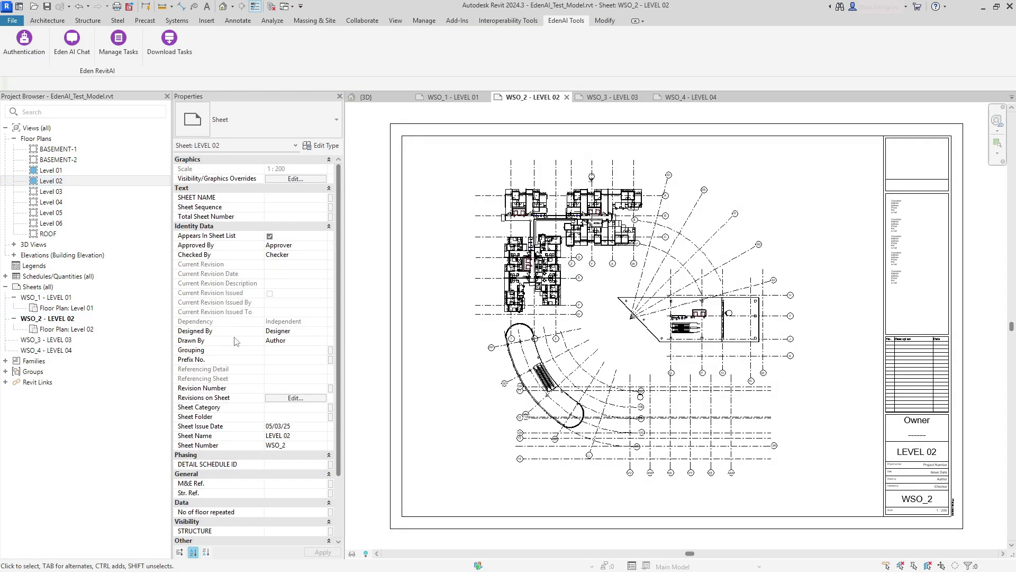
double_click(56, 341)
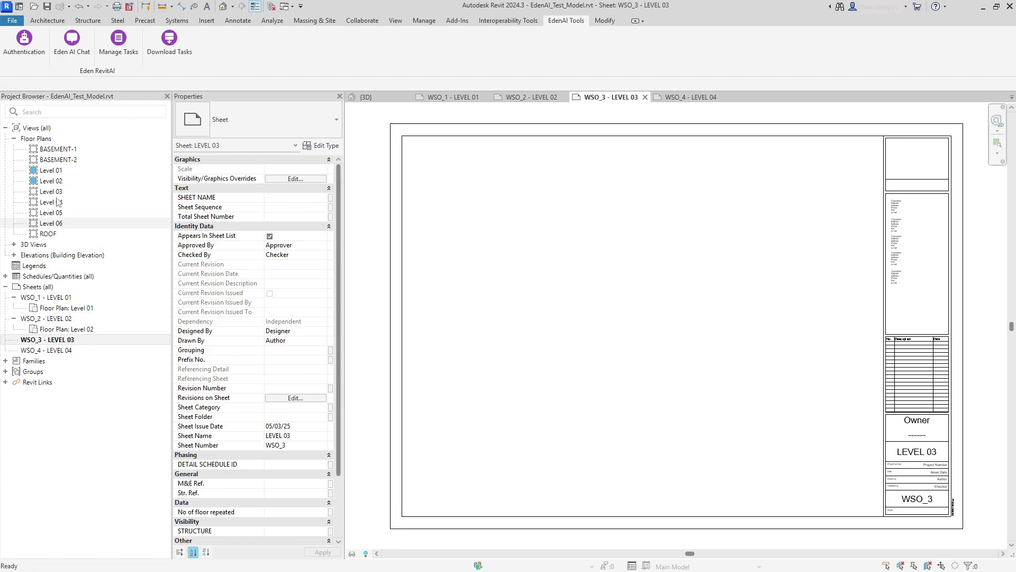
drag(579, 313, 580, 314)
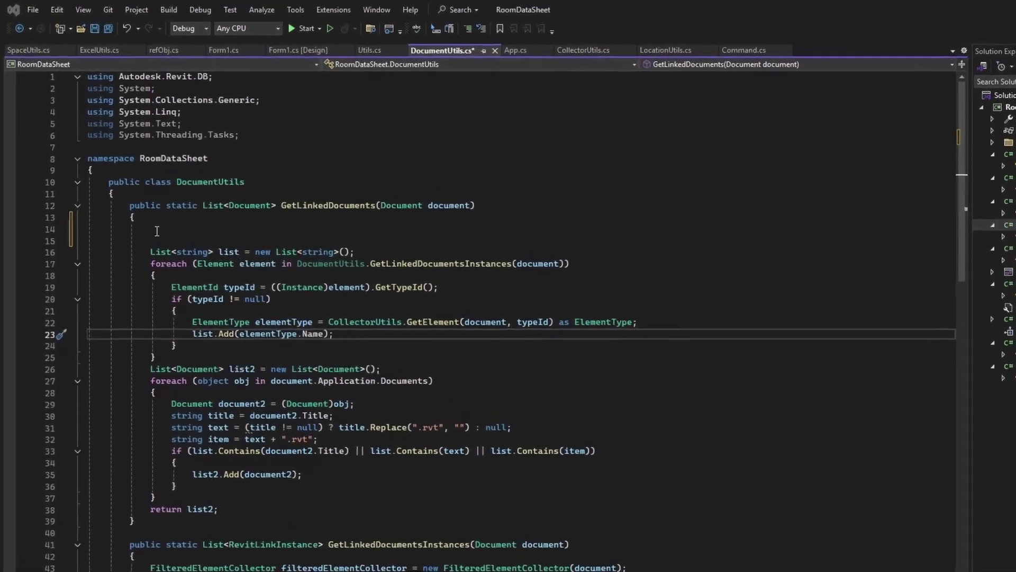
Step: On line 14, add 'FilteredElementCollector col = new FilteredElementCollector(document);'
click(189, 279)
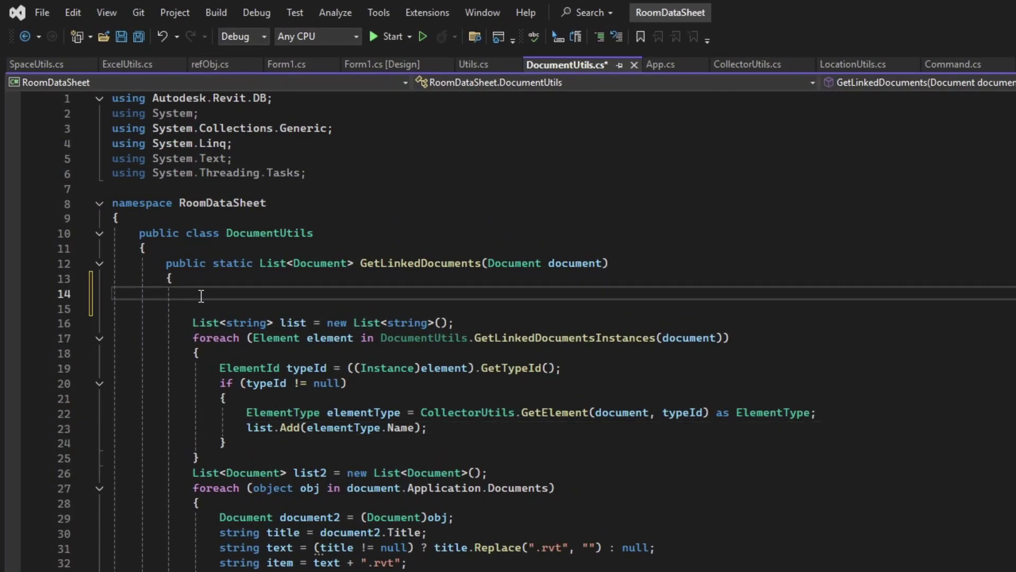
text(FilteredElementCollector col =)
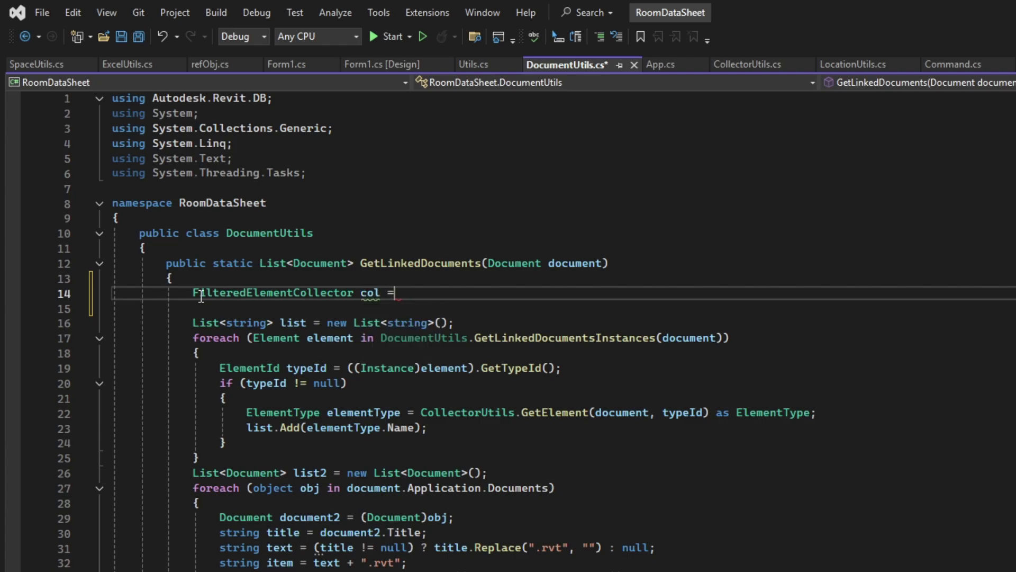
text( new FilteredElementCollector(document)
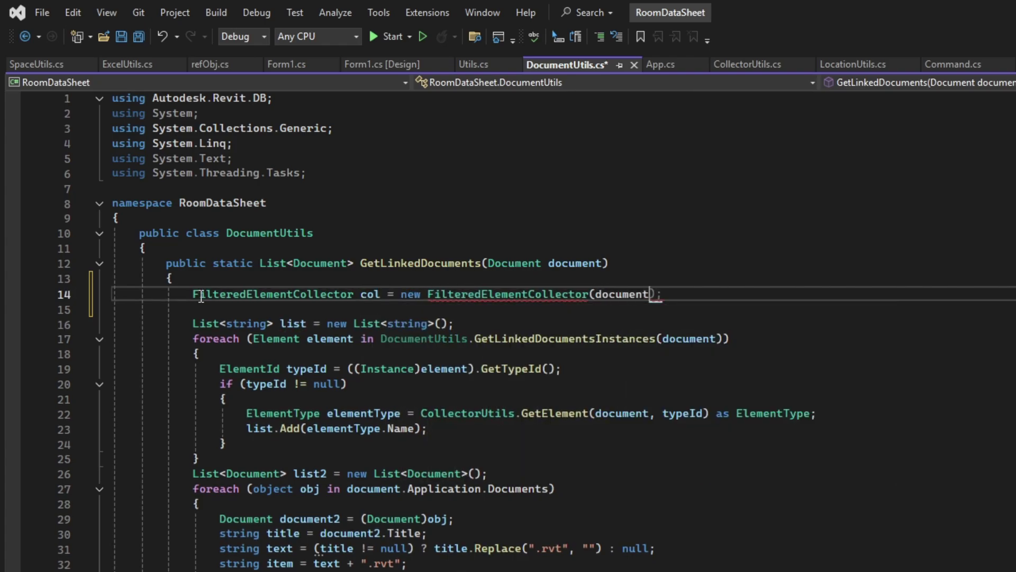
text();)
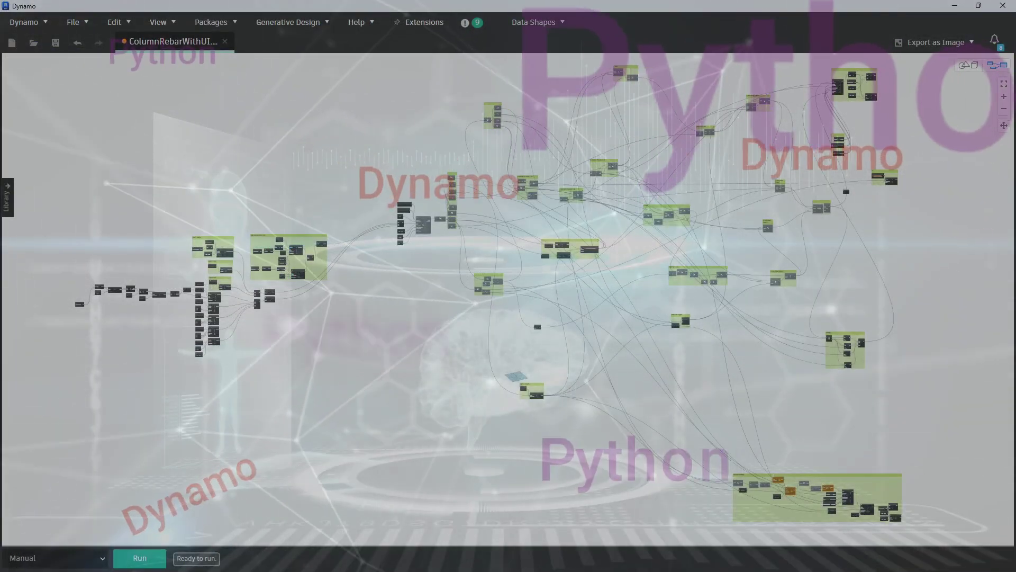
Step: Zoom in on the Python Script node and open its script editor
scroll(561, 313, up, 10)
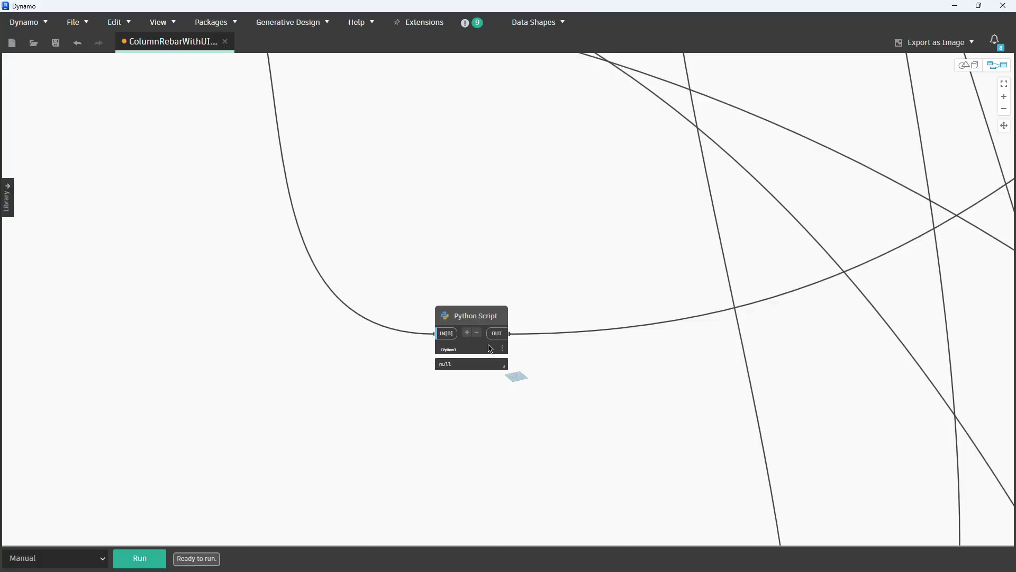
double_click(491, 348)
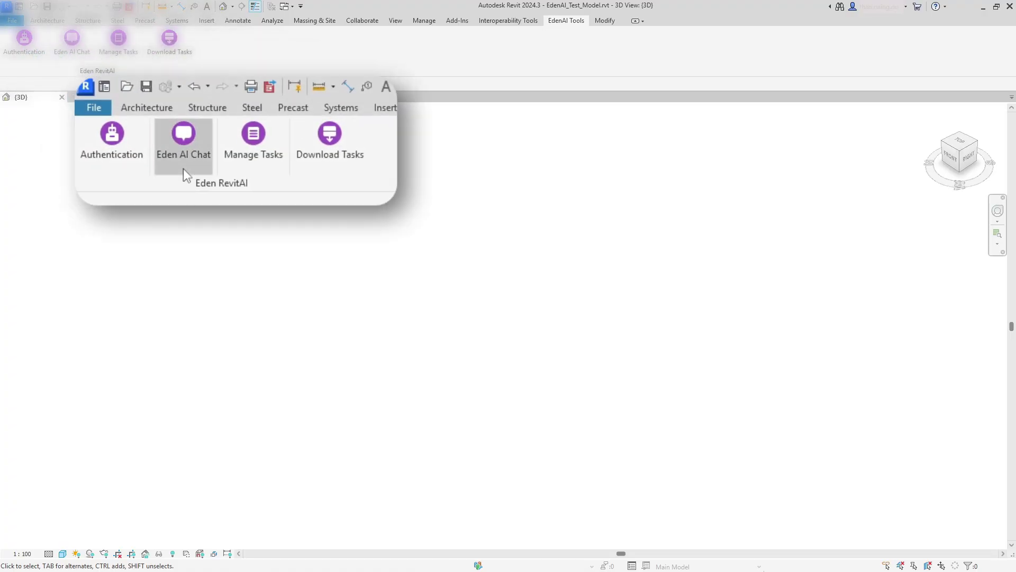
Step: Open the Eden AI Chat panel from the EdenAI Tools ribbon tab
click(72, 42)
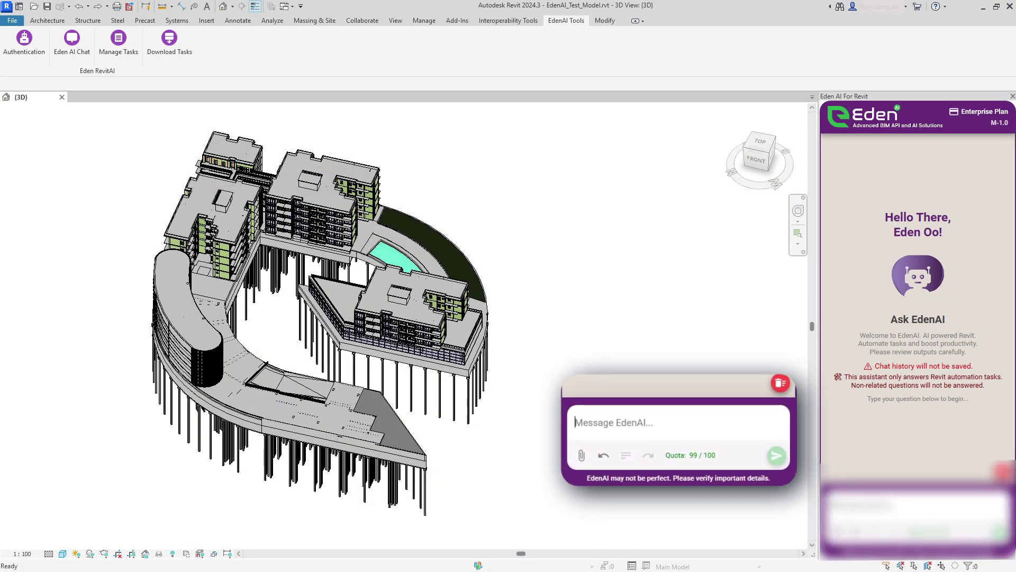
Step: Ask Eden AI to recolour the view with random solid fills and list per-category counts
text(nt view with ran)
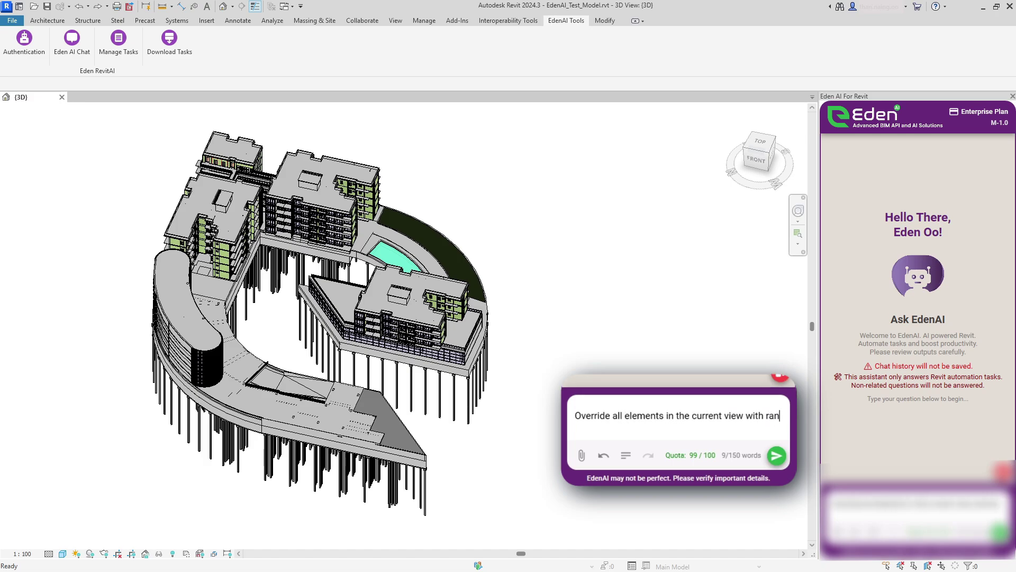
text(dom solid fill colors and list the total count per category.)
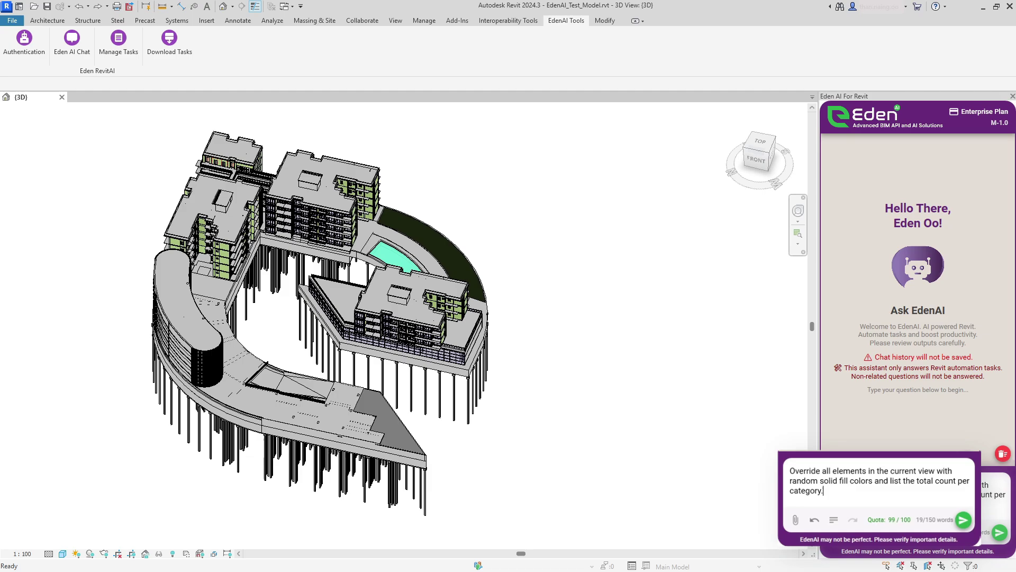
click(1000, 533)
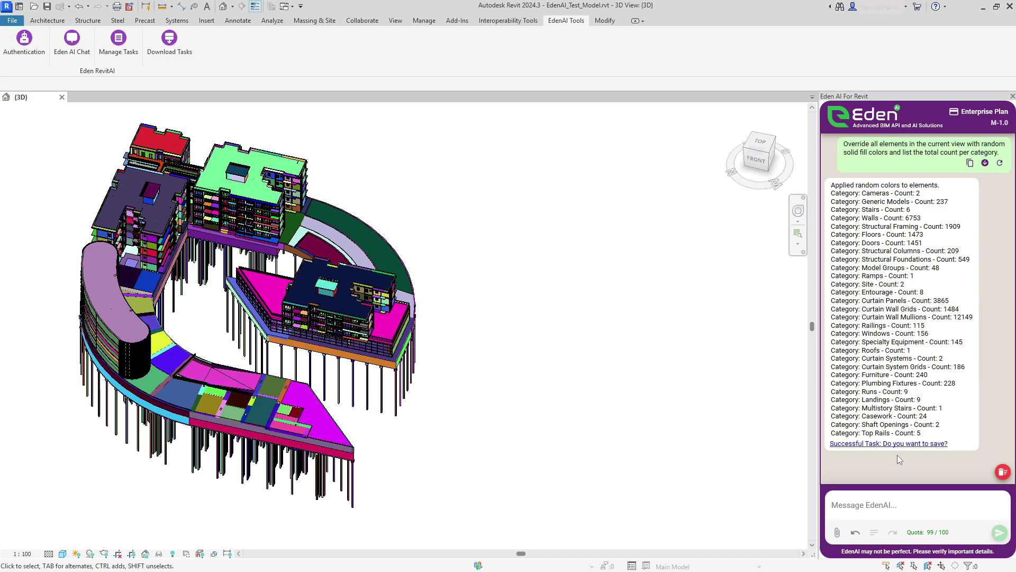
Step: Save the recolouring prompt as task 'Override Colors' under a custom 'Color' category
click(898, 445)
text(Override Colors)
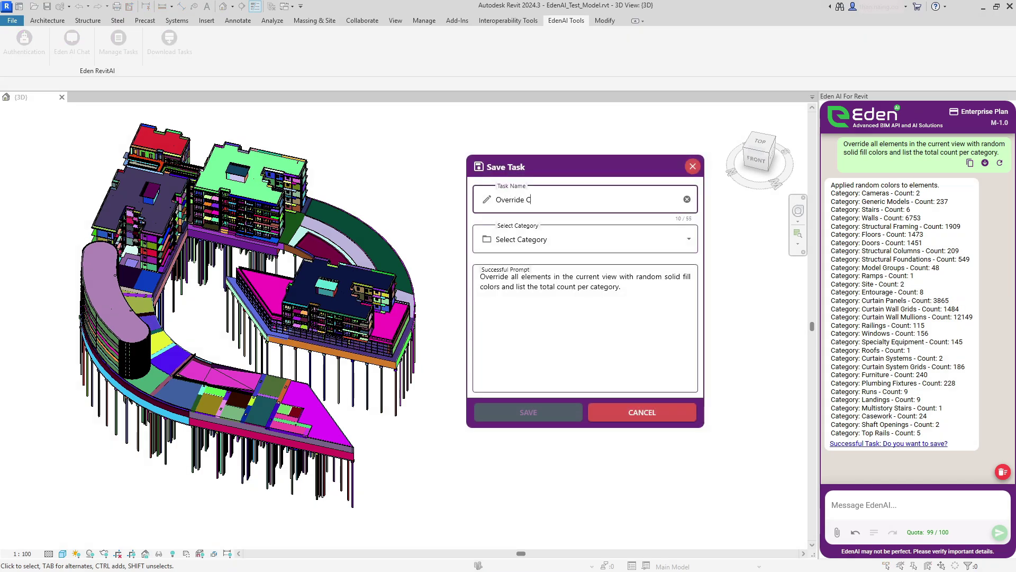
click(531, 243)
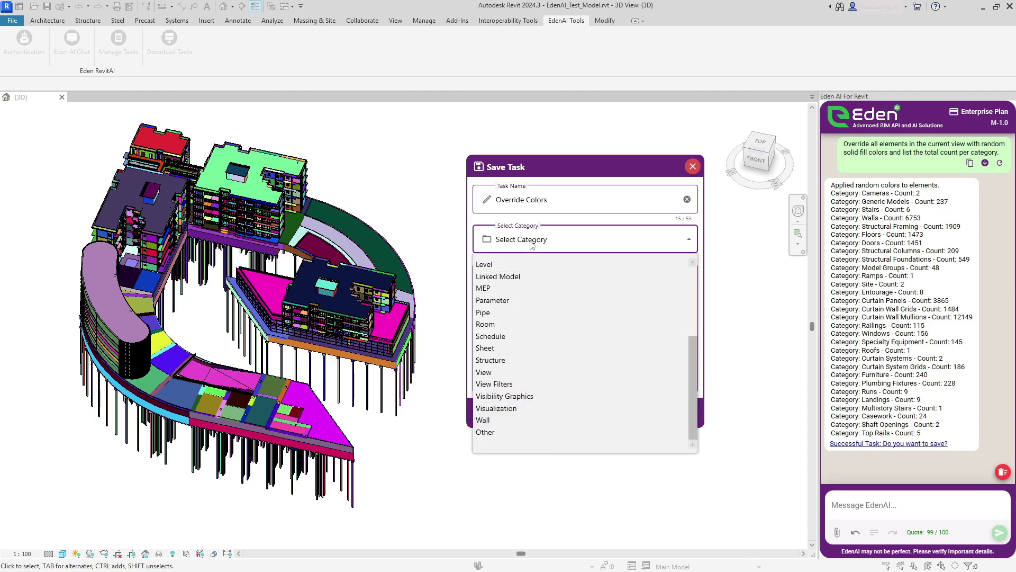
click(485, 433)
click(520, 278)
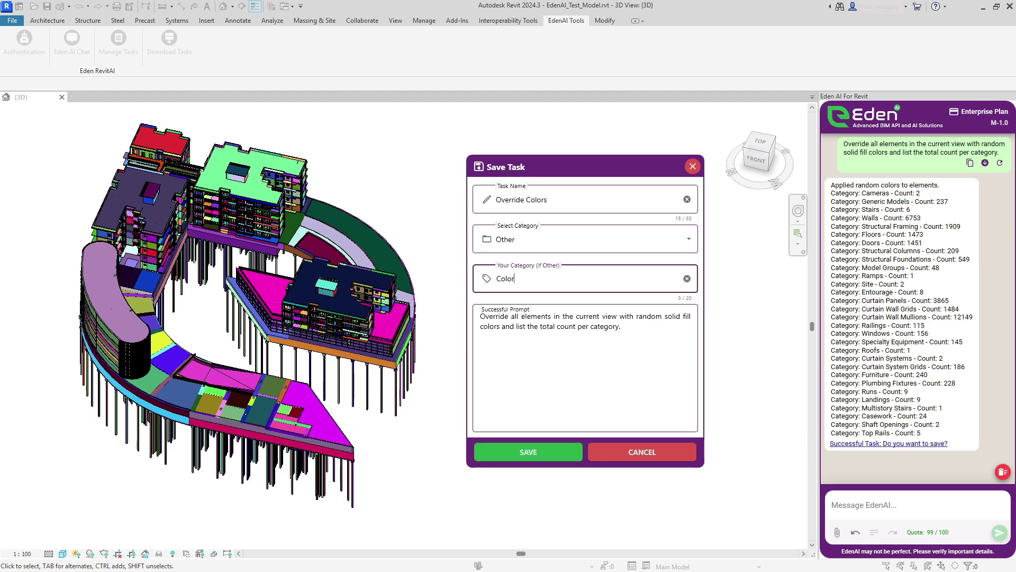
click(554, 454)
click(588, 337)
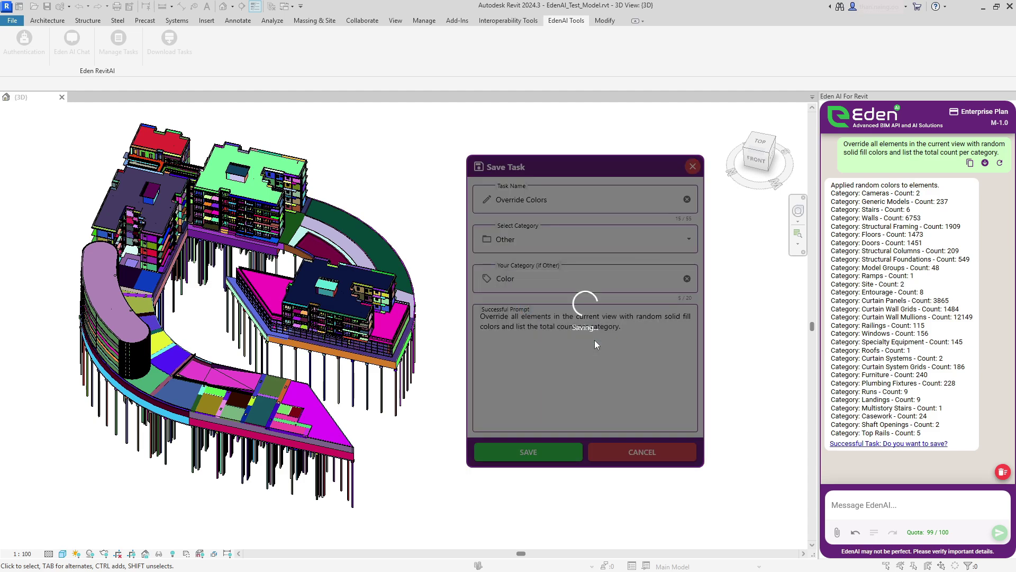
click(559, 315)
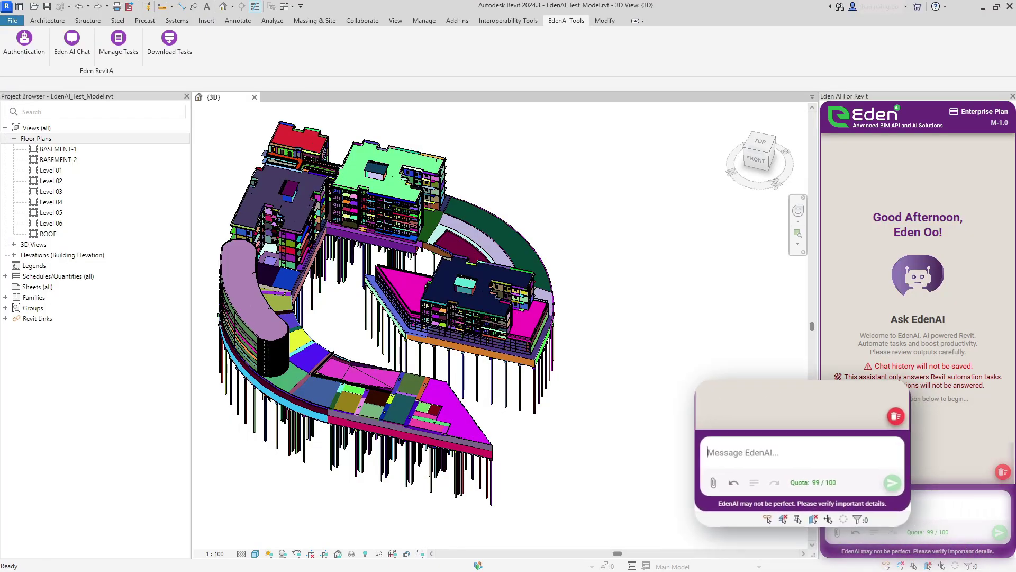
Step: Refine and send a request for 100 sheets E1–E100 named 'Wall Setting Out Plan 1–100'
text(te 100 sheets, Number)
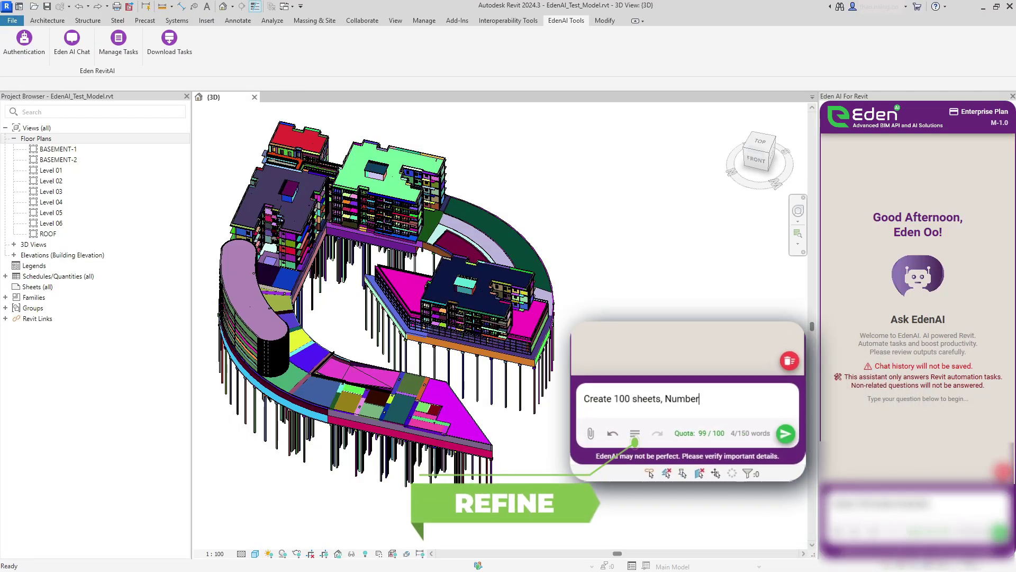
text(: E1, E2, E3..., Name: Wall S)
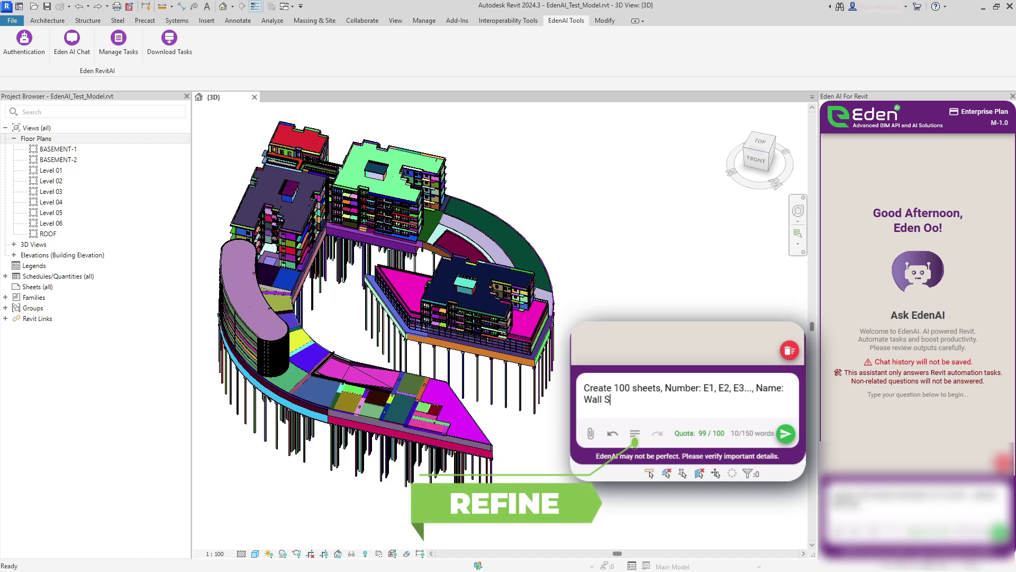
text(etting Out Plan 1, 2, 3...)
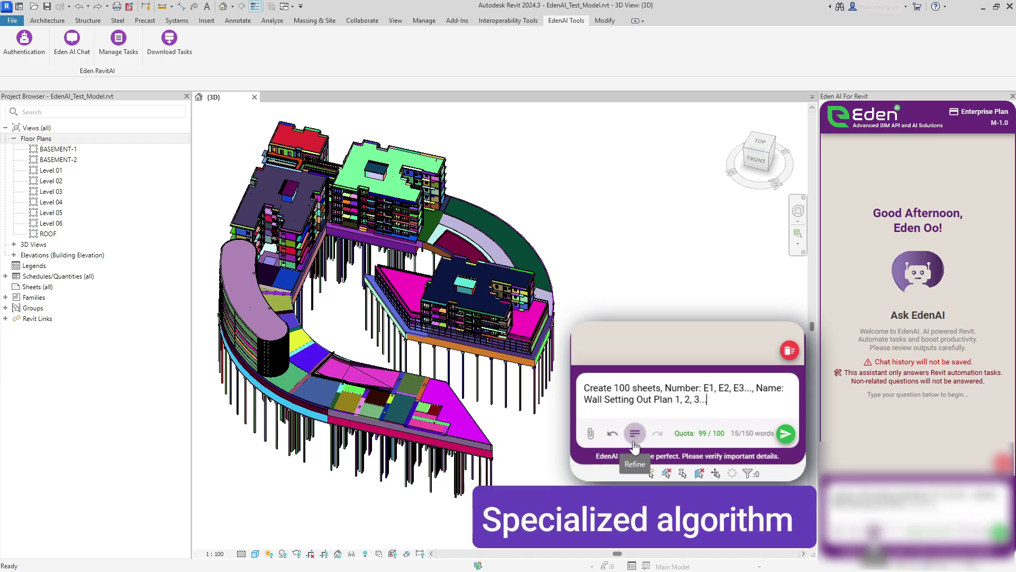
click(635, 443)
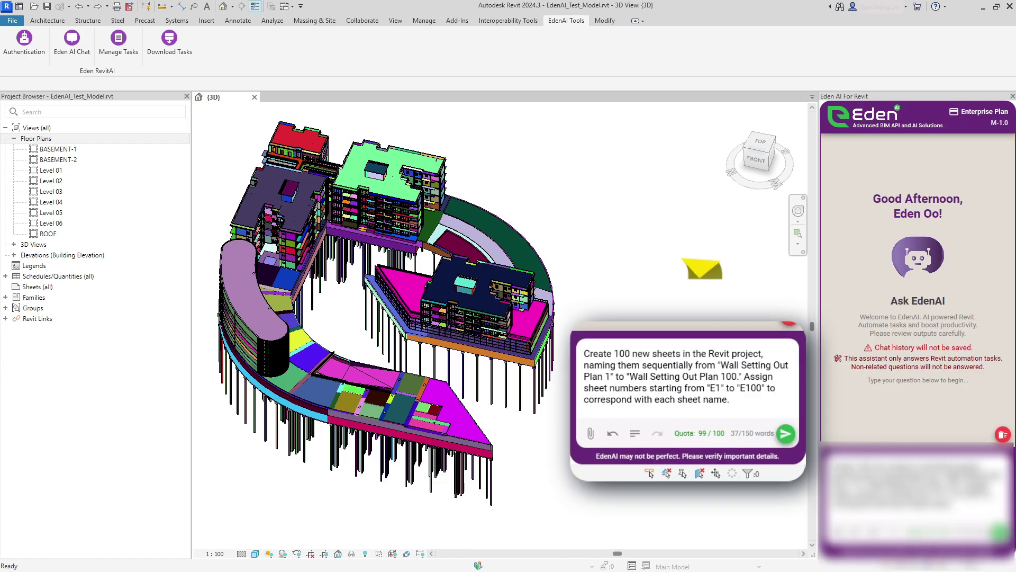
click(1000, 534)
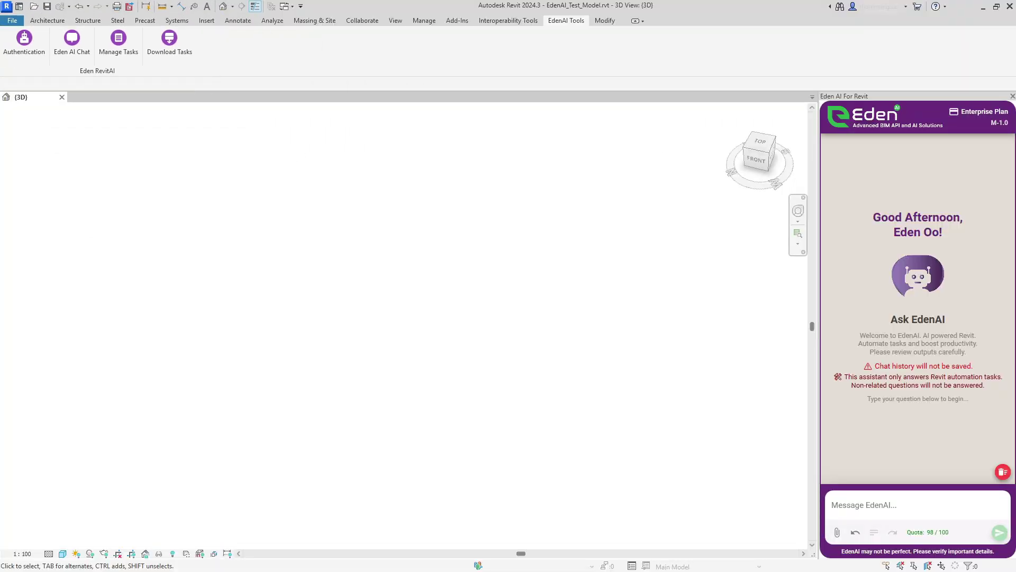
Step: In Manage Tasks, expand the Generate IFC Parameter Schedules per Category task's original prompt
click(130, 59)
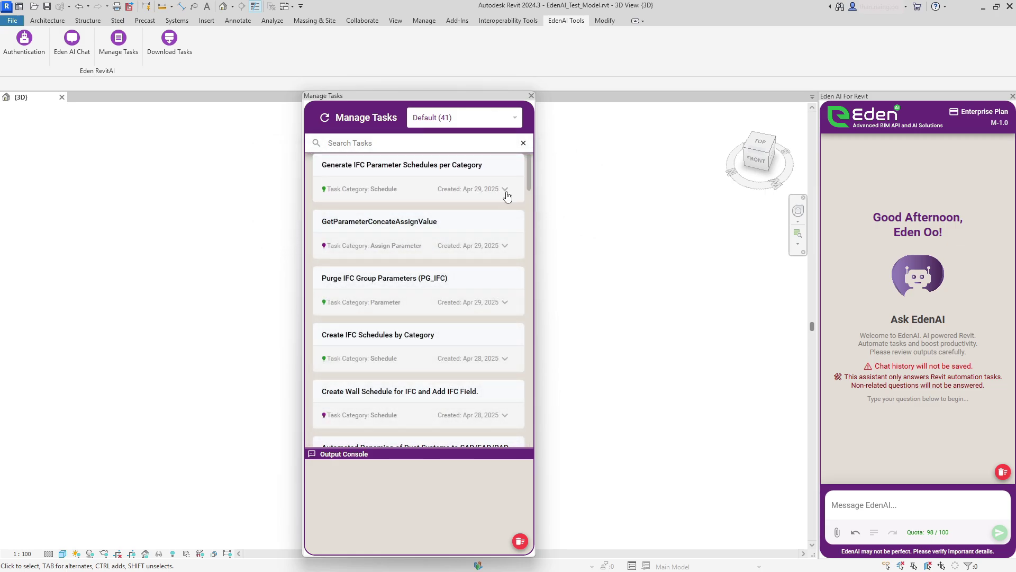
click(505, 190)
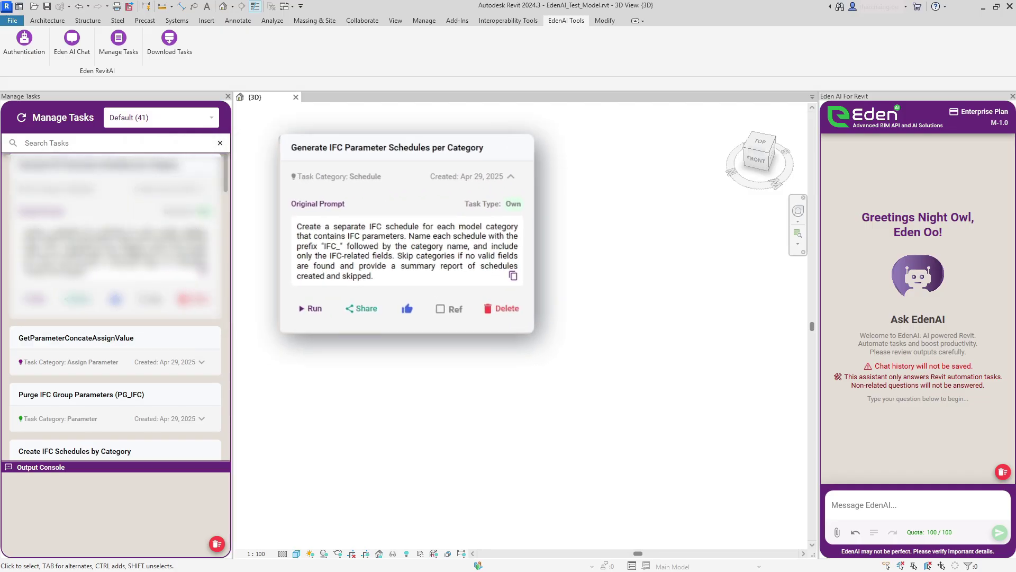
Step: Share the IFC schedules task as Public, after adding then removing two e-mail recipients
click(360, 308)
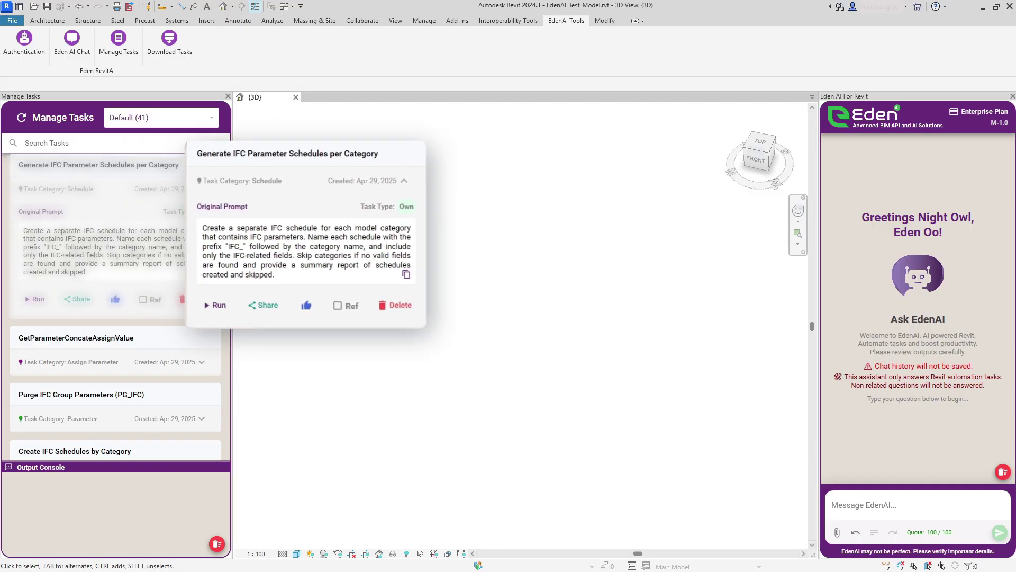
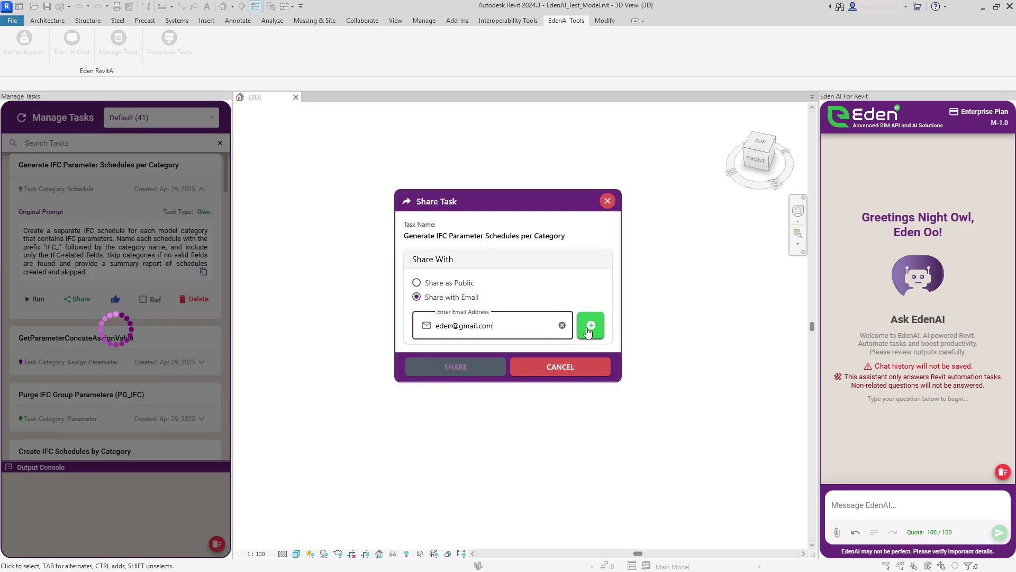
click(590, 328)
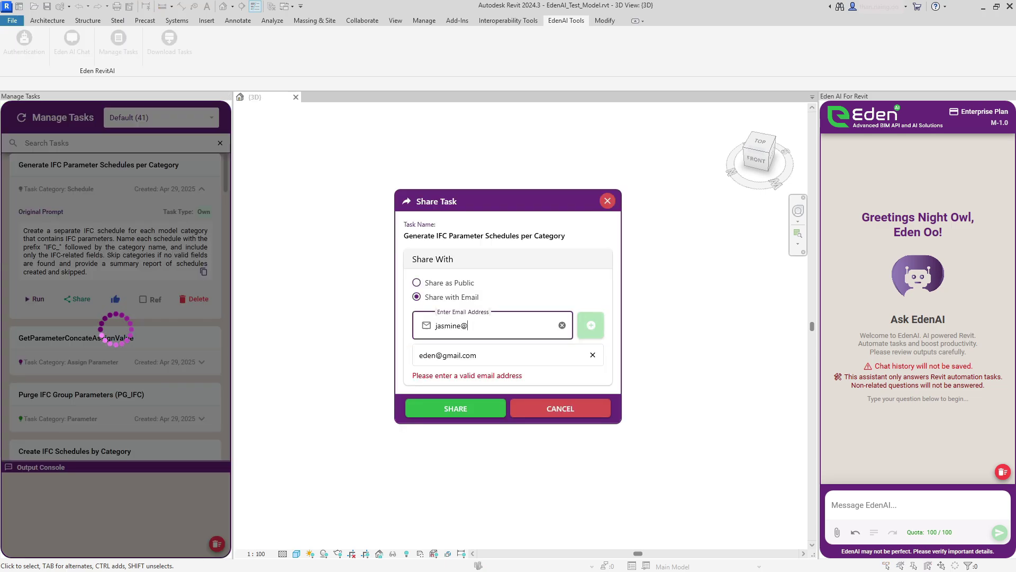
click(591, 330)
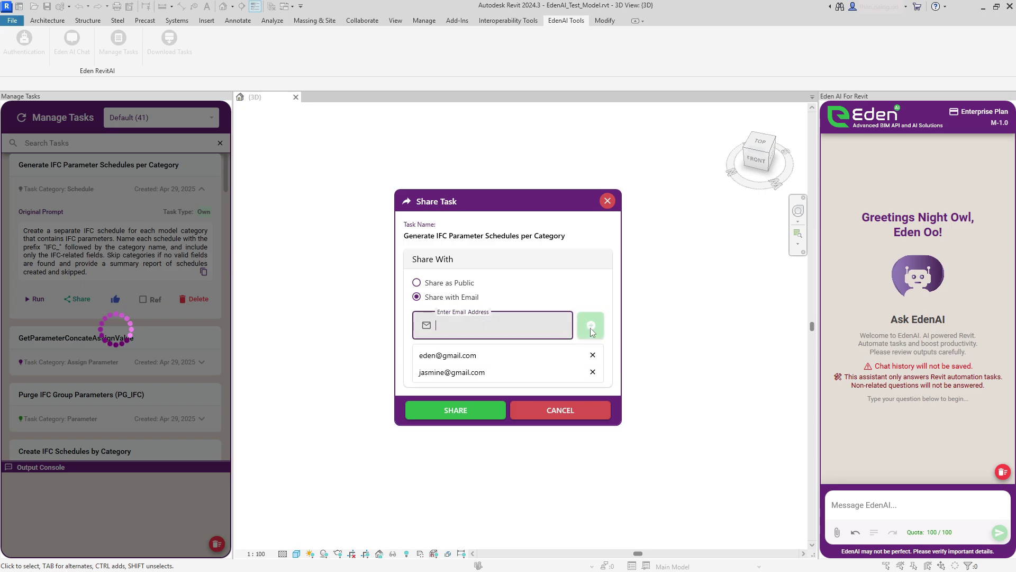
click(593, 355)
click(593, 355)
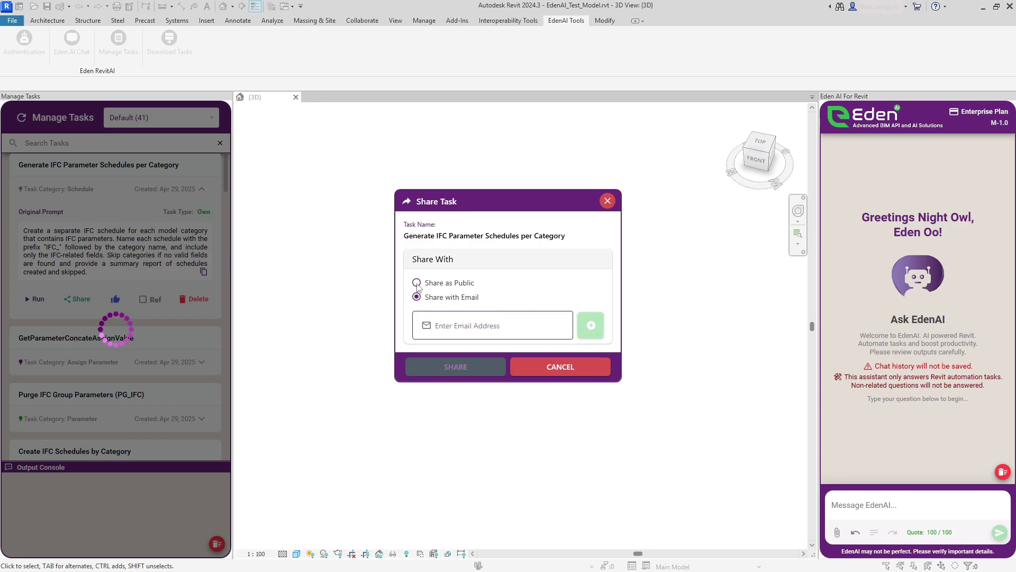
click(417, 283)
click(455, 371)
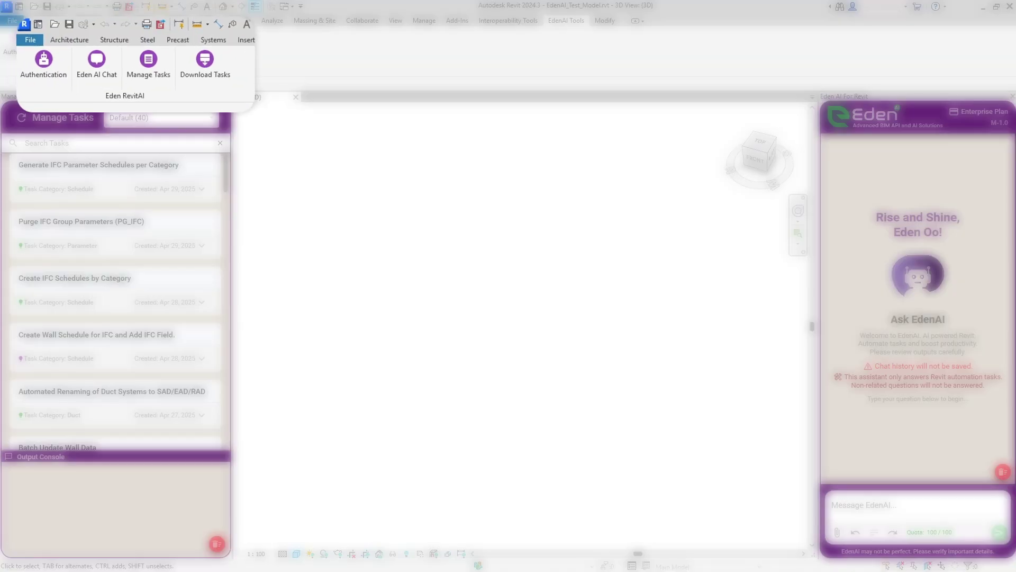
Step: Browse the public Eden tasks: search for Sheet tasks, then reload the full list of 47
click(185, 63)
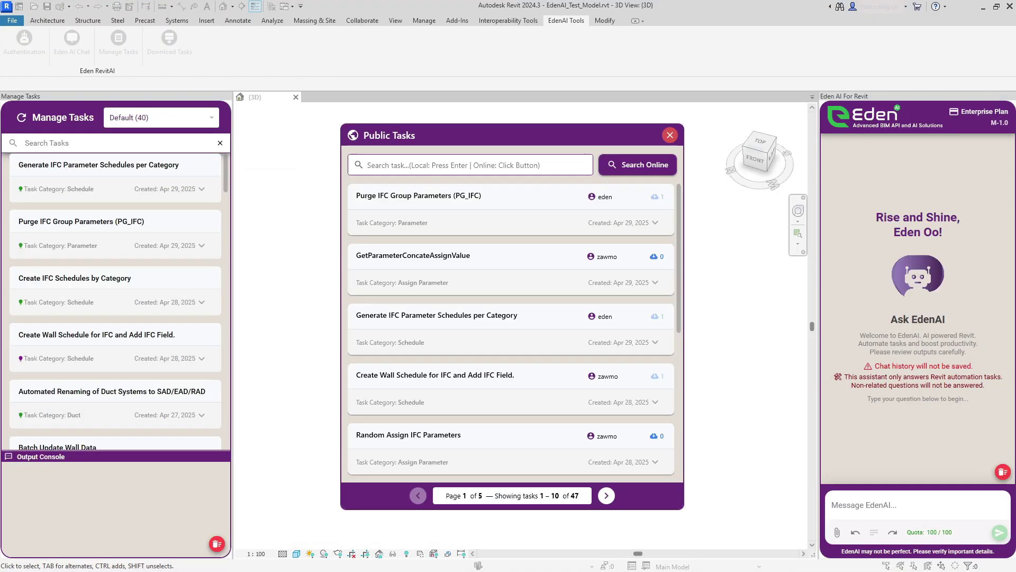
click(621, 171)
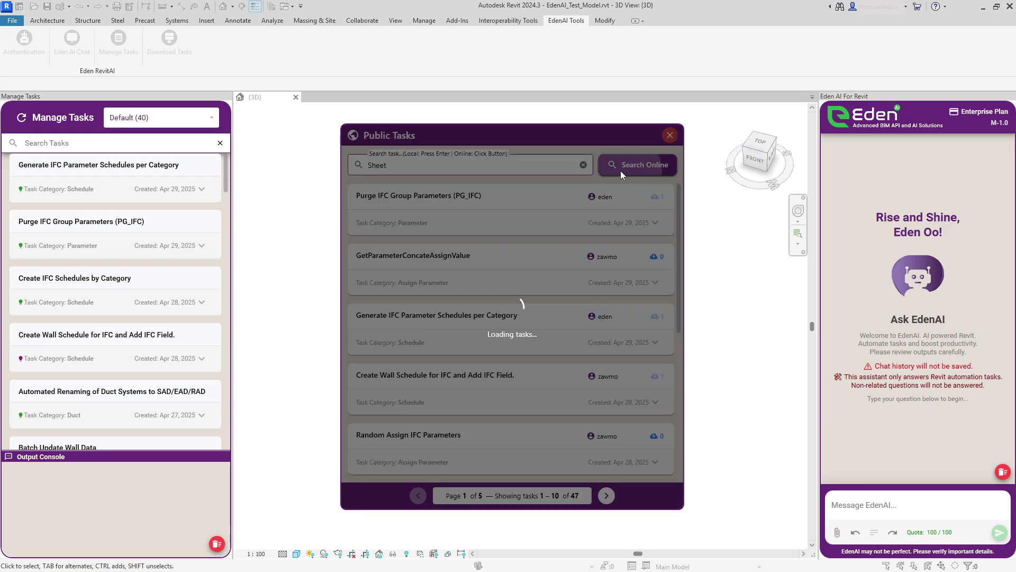
click(655, 223)
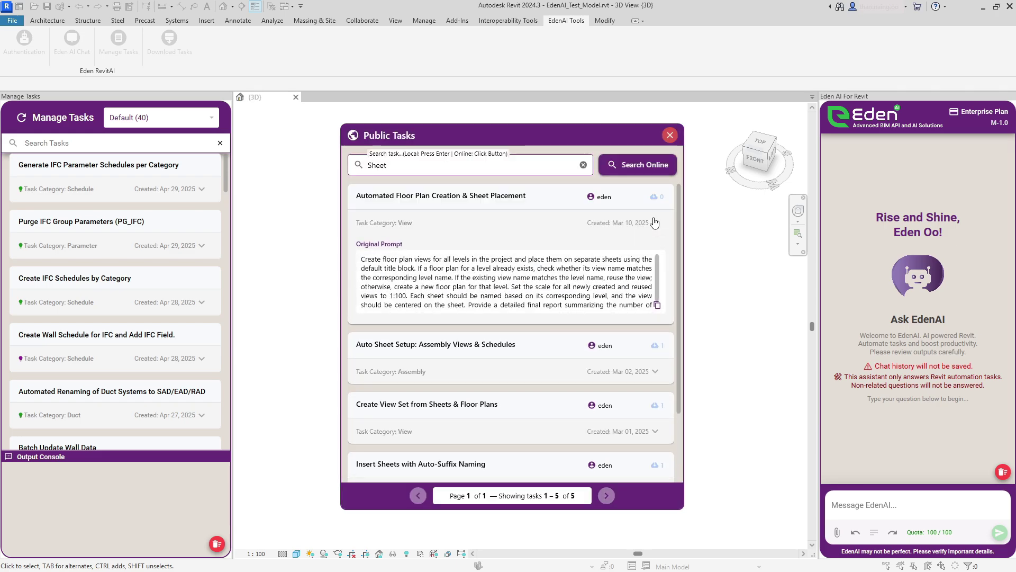
click(655, 223)
click(622, 166)
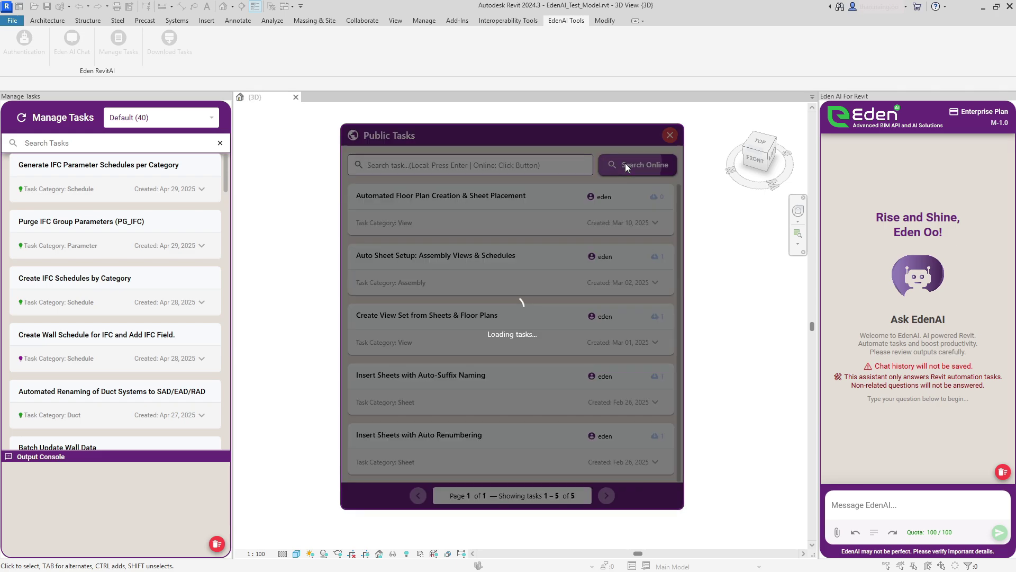
Step: Download the GetParameterConcateAssignValue task and review its prompt in the personal task list
click(656, 282)
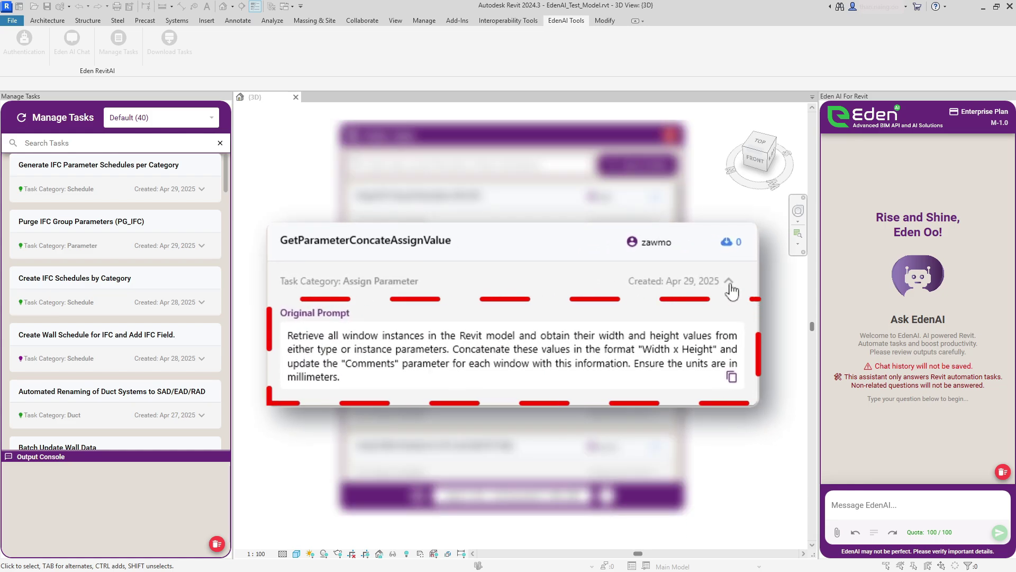
click(728, 244)
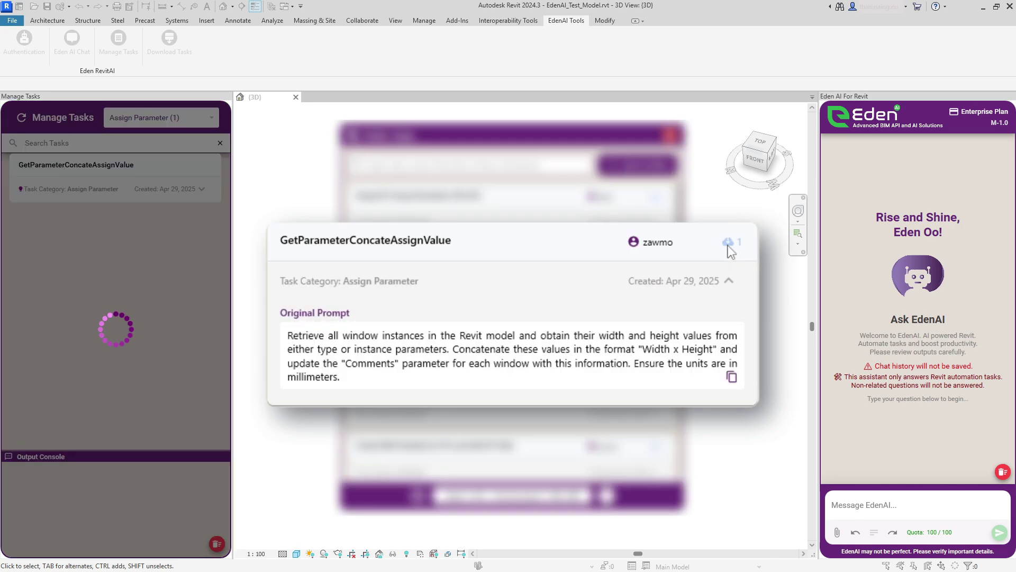
click(670, 136)
click(201, 189)
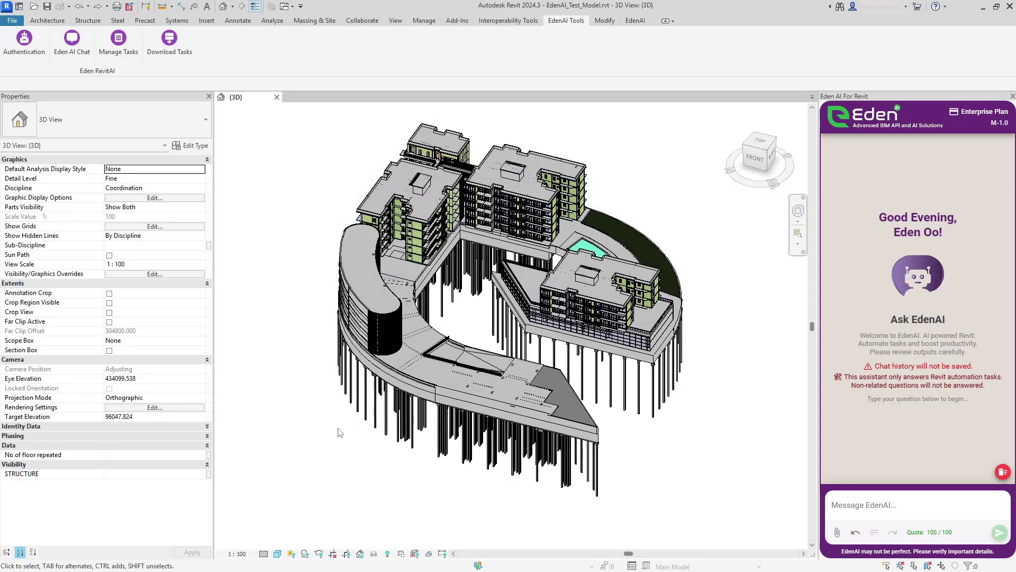
Step: Select a pile to inspect its IFC parameters, then clear the selection
click(385, 412)
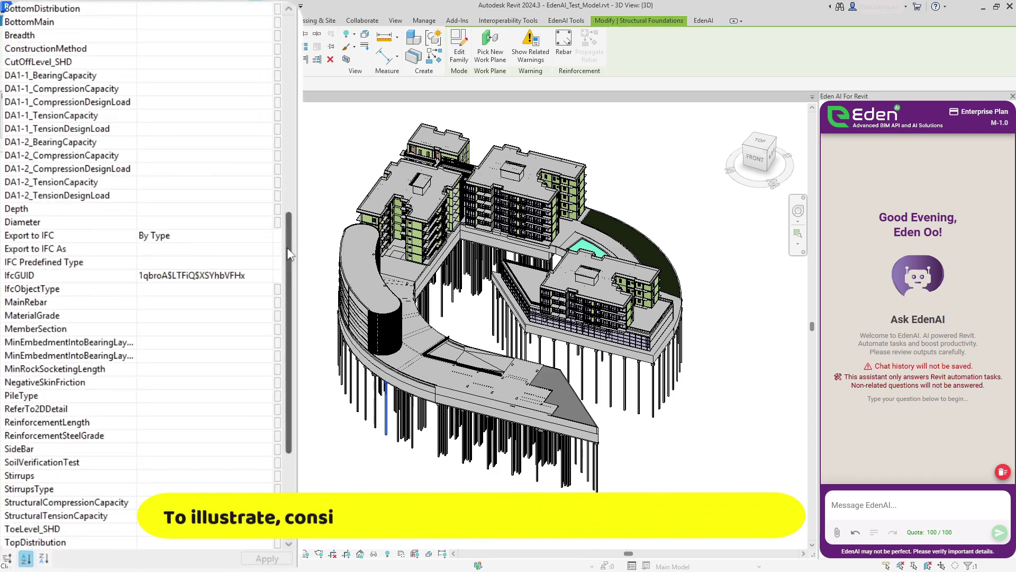
scroll(289, 254, down, 2)
scroll(286, 259, up, 4)
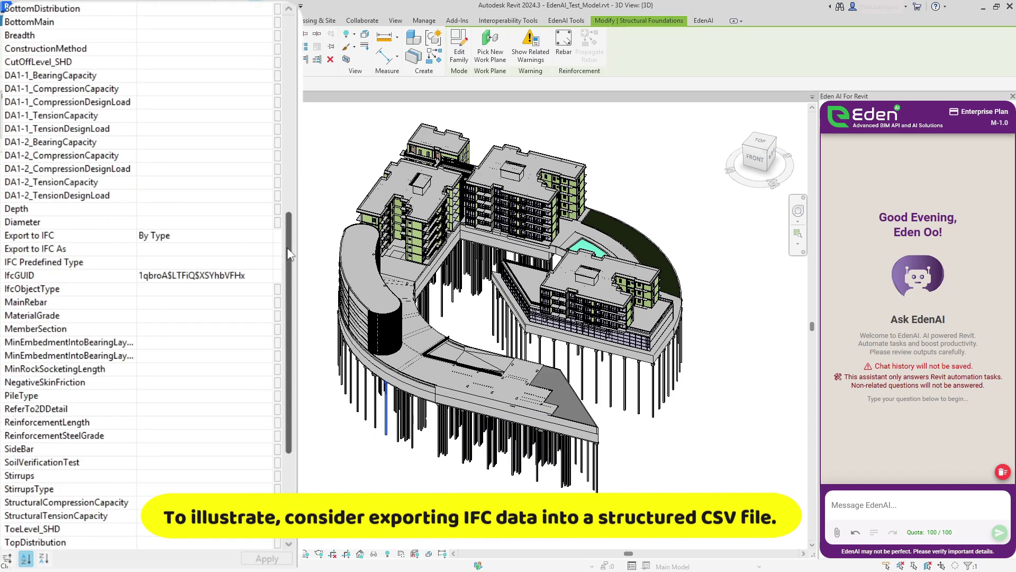
key(Escape)
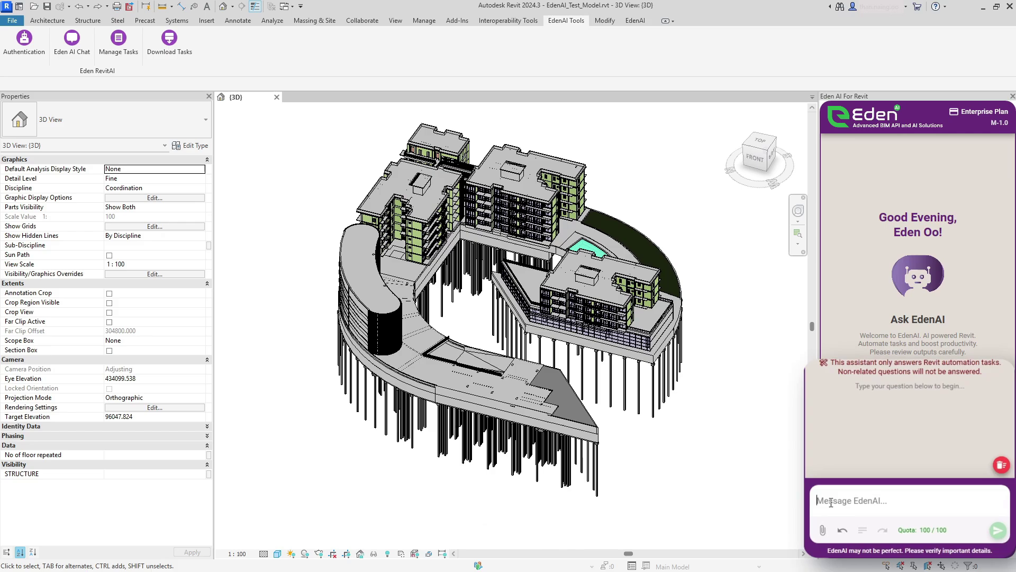
Step: Ask EdenAI to export all structural foundation IFC parameters to Foundation_IFC_Parameters.csv on the desktop
click(797, 492)
text(Export)
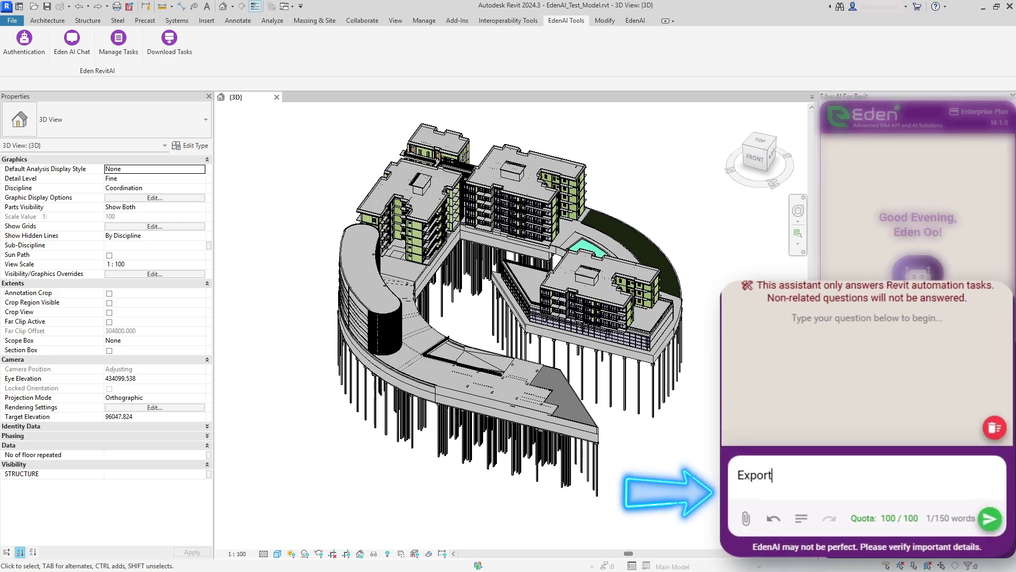
text( all IFC parameters from structural foun)
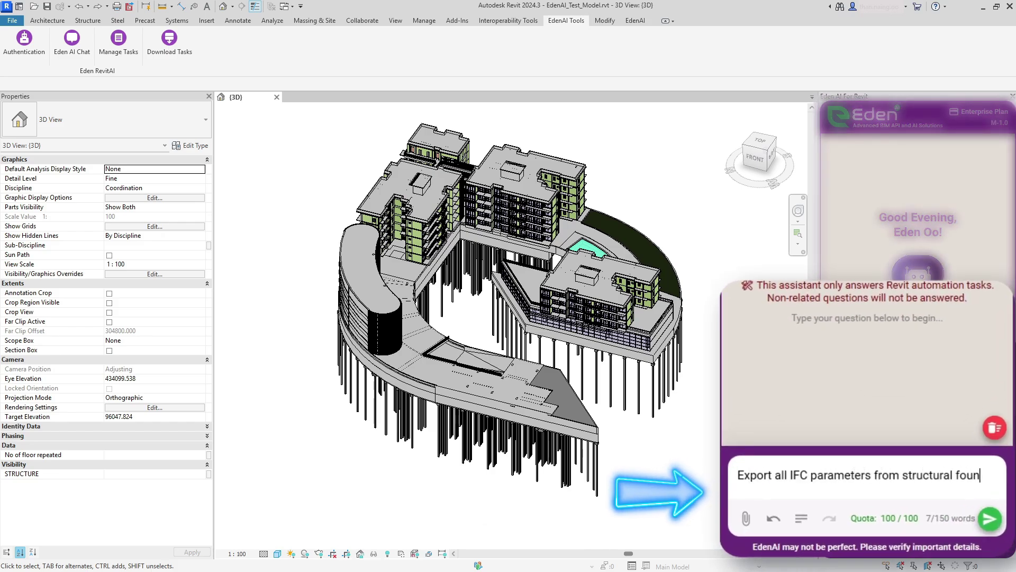
text(dation elements in the current Revit project to a CSV file. The file should be saved automatically to the user's desktop with the name "Foundation_IFC_Parameters.csv". The first row of the CSV must contain the IFC parameter names, the second row their storage types, and the remaining rows the parameter values for each element. The first column in every row should contain the Element ID. If no structural foundation elements or IFC parameters are found, return a message indicating so. After export, display a summary with the number of parameters, number of elements processed, and the full path of the)
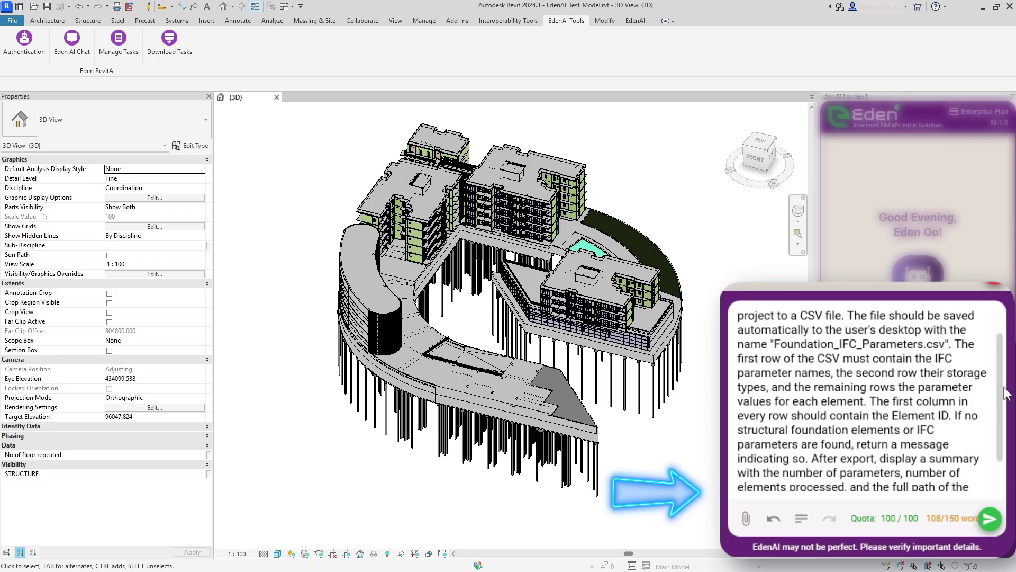
text( saved CSV file.)
key(Return)
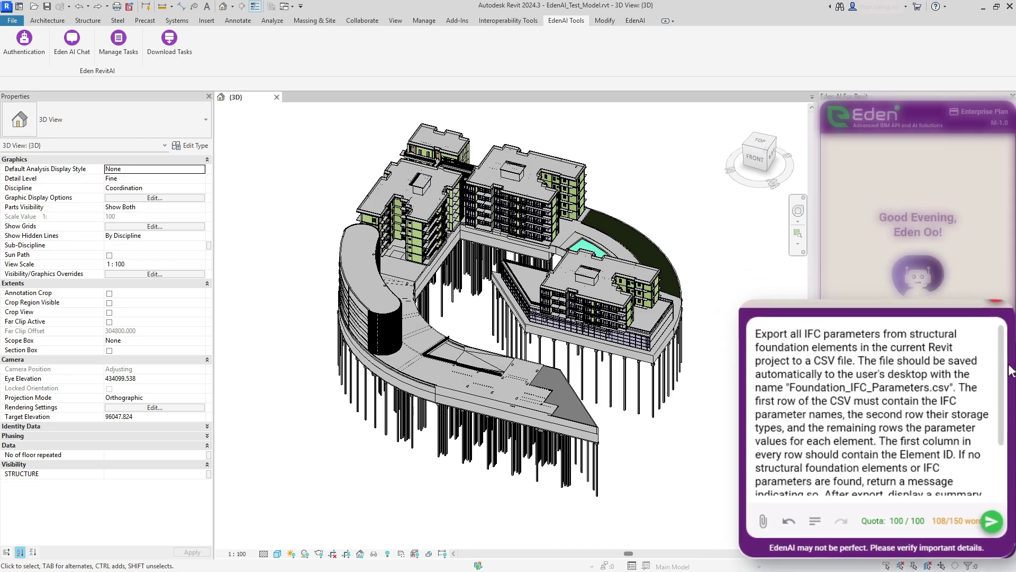
click(997, 533)
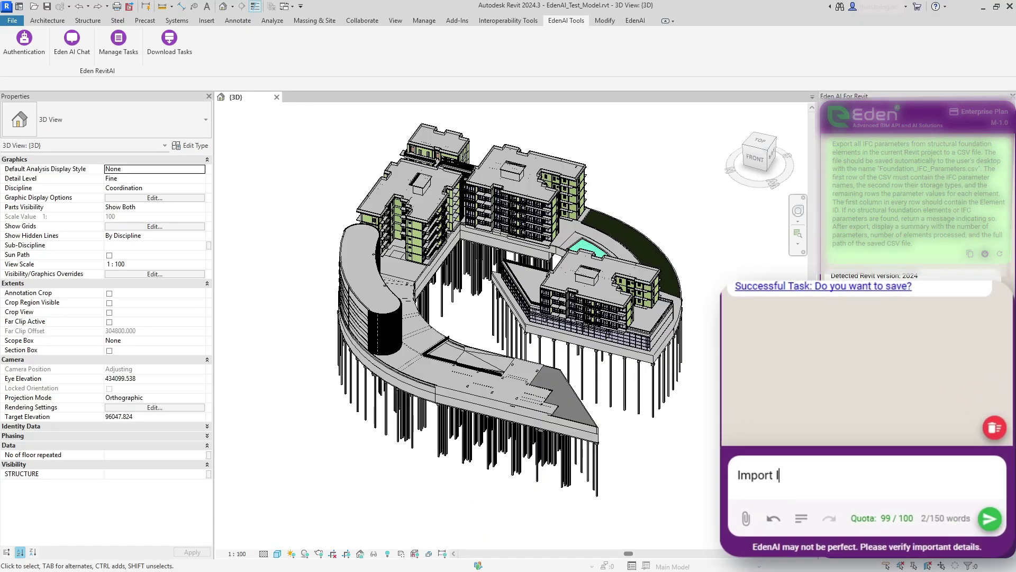
Step: Send EdenAI the CSV import request and import Foundation_IFC_Parameters_1.csv
text(ments from a CSV file. The user will be prompted to select the CSV file, with the desktop set as the default location. The CSV must contain the parameter names in the first row (starting with "ElementID"), their corresponding storage types in the second row, and parameter values for each element in the subsequent rows. Each element is identified by its ID in the first column. The operation updates only editable parameters that match the expected storage type and skips any with mismatched types, read-only status, or values marked as "N/A" or left blank. After execution, a summary is displayed showing the total number of elements processed, how many were modified or skipped, and a breakdown of updates per parameter.)
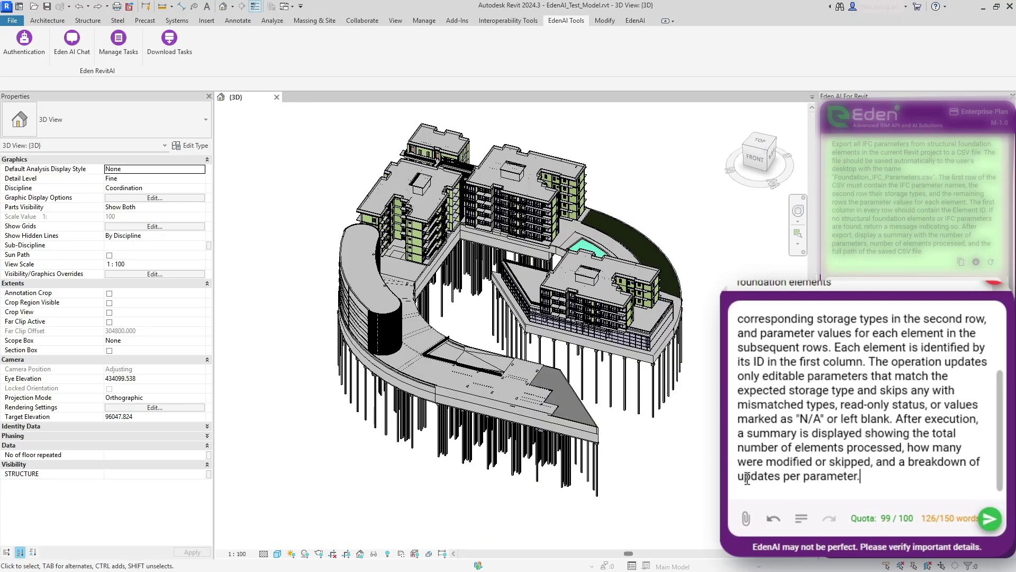
scroll(1011, 468, up, 3)
scroll(1011, 468, down, 2)
scroll(1011, 469, down, 1)
click(989, 520)
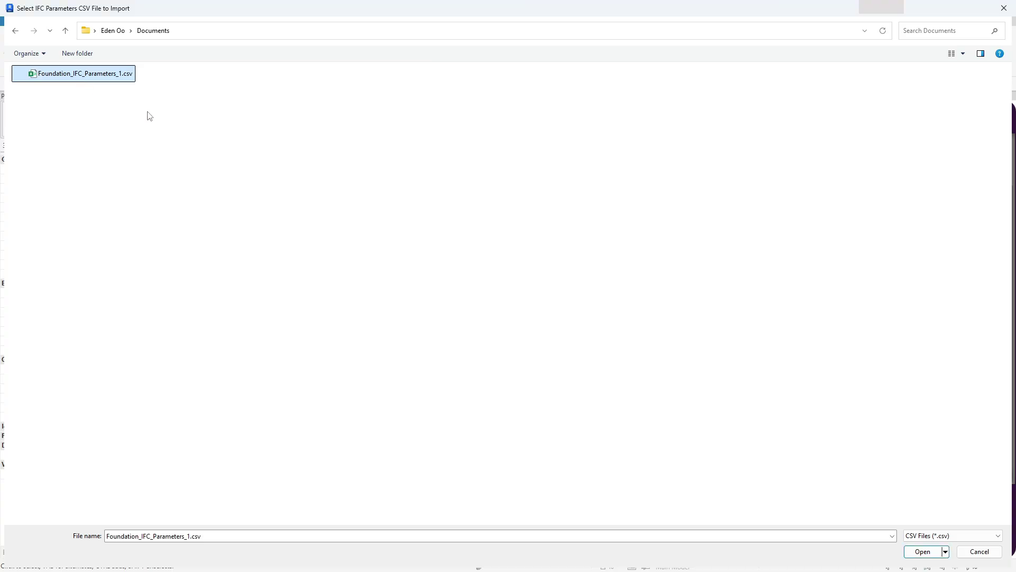
click(923, 552)
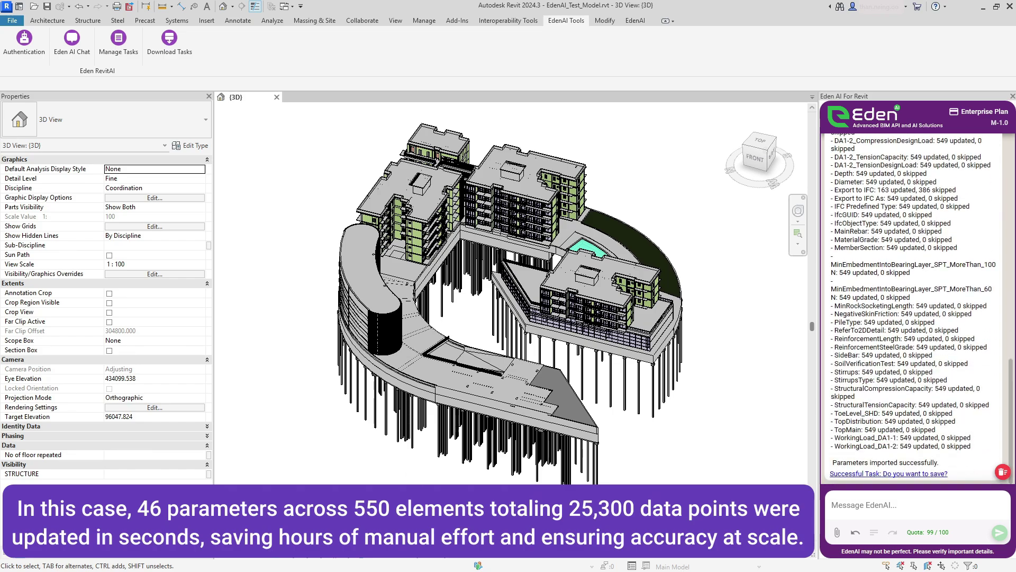
Step: Select piles to check their updated IFC values, such as BoreholeRef_101, in Properties
click(386, 410)
drag(210, 380, 214, 435)
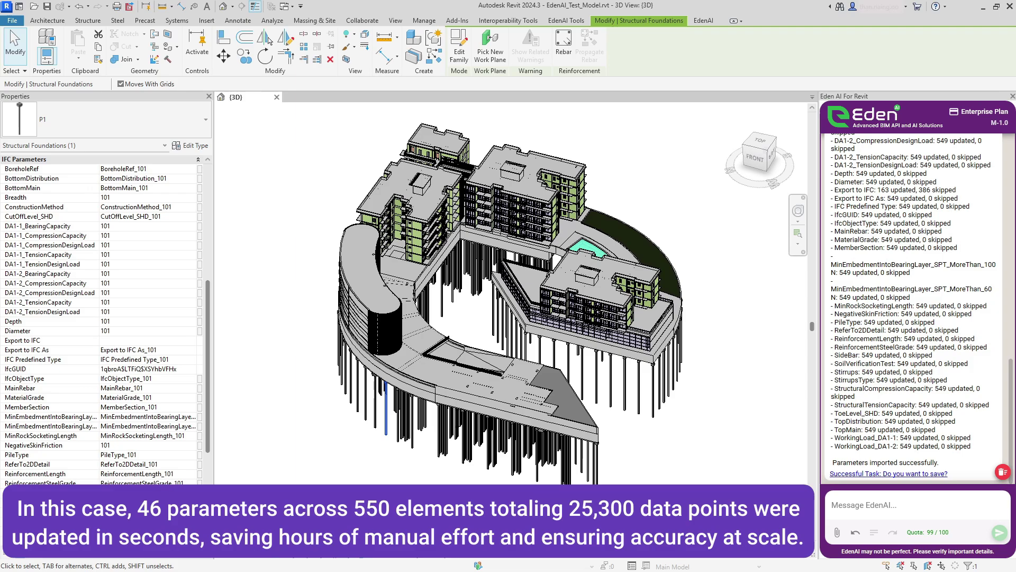
drag(208, 373, 210, 389)
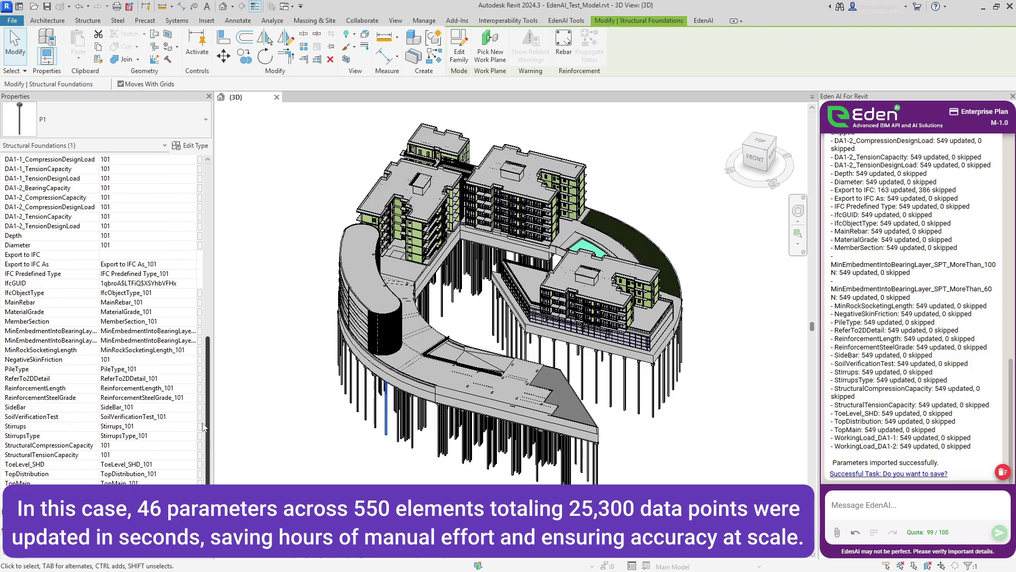
click(438, 450)
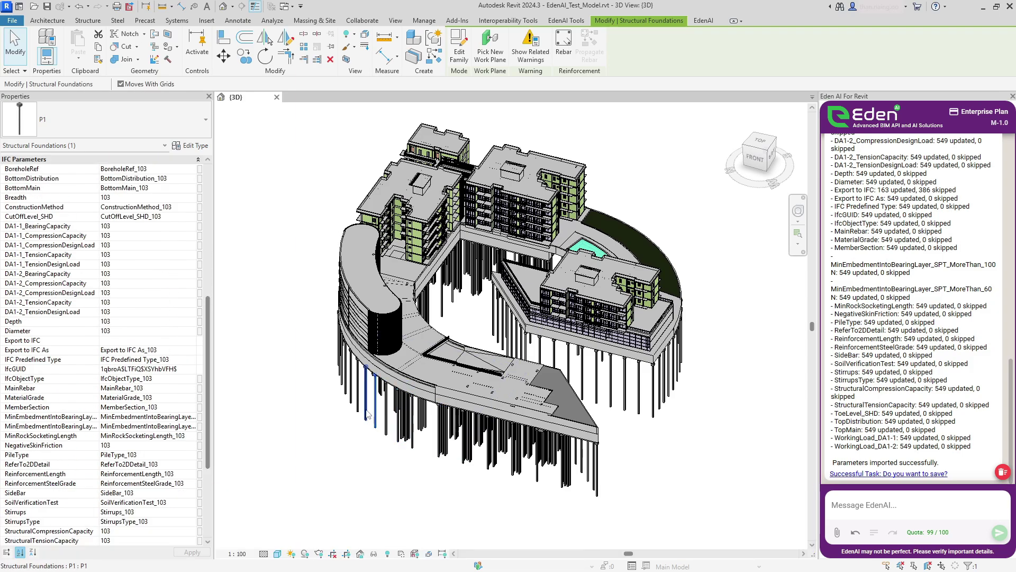
click(325, 426)
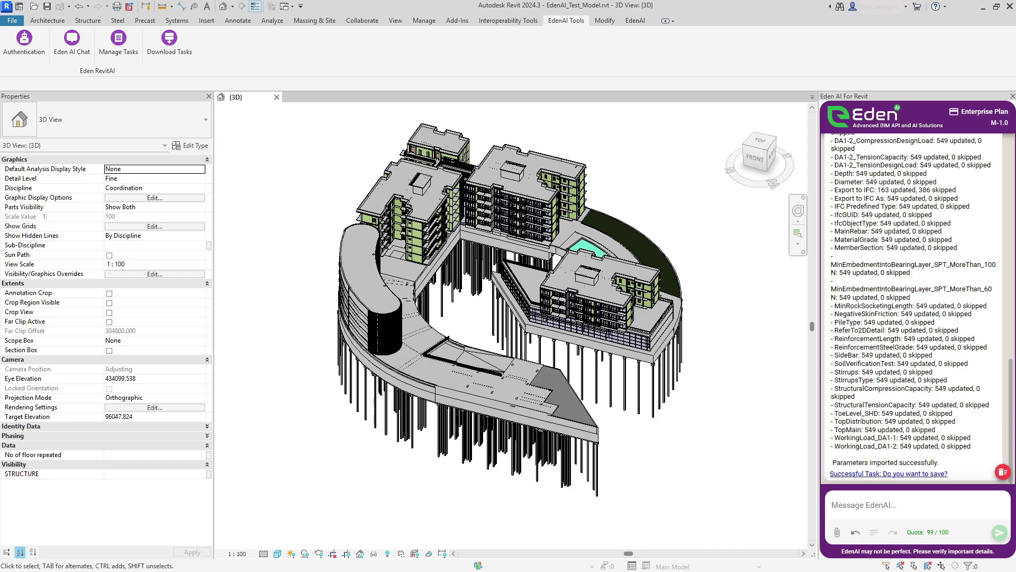